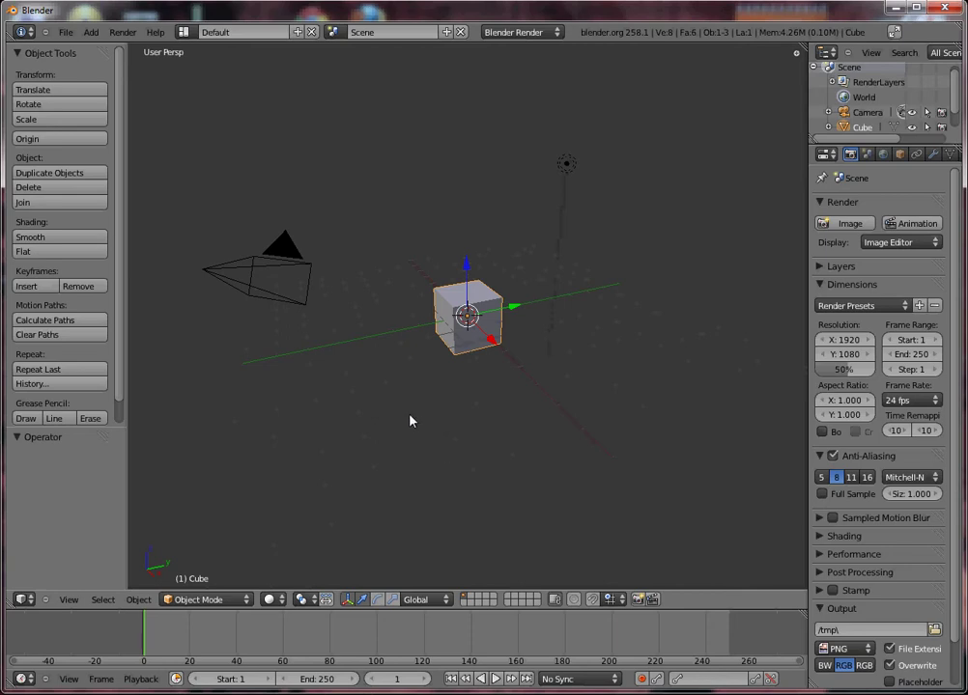
- Orbit around the default cube to inspect the scene
middle_drag(383, 411, 526, 451)
middle_drag(313, 343, 335, 473)
middle_drag(495, 429, 650, 351)
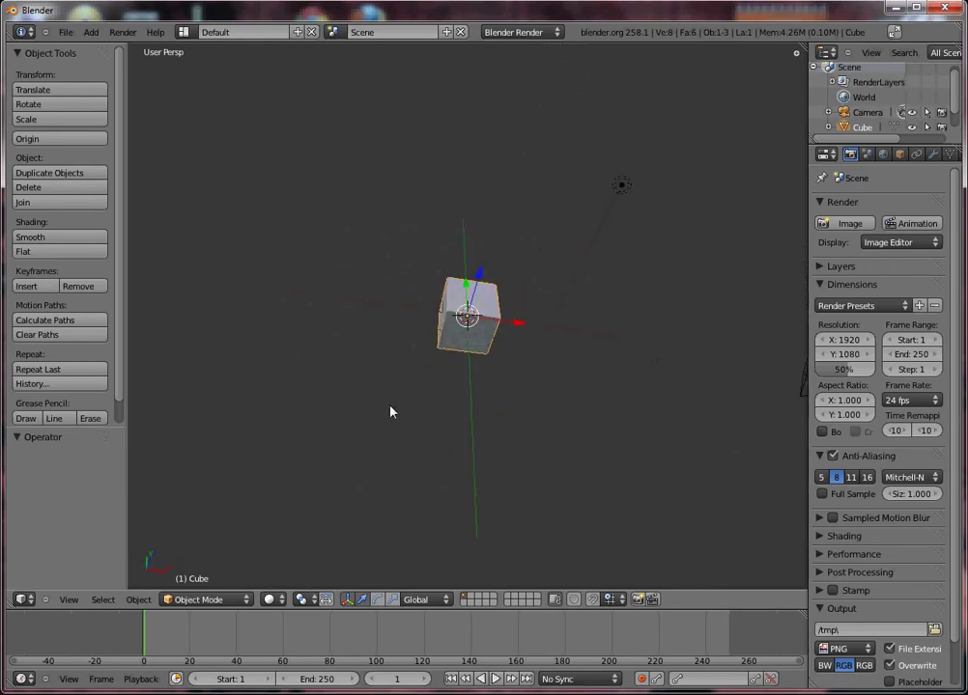
middle_drag(391, 410, 403, 445)
middle_drag(518, 445, 664, 346)
middle_drag(294, 318, 582, 395)
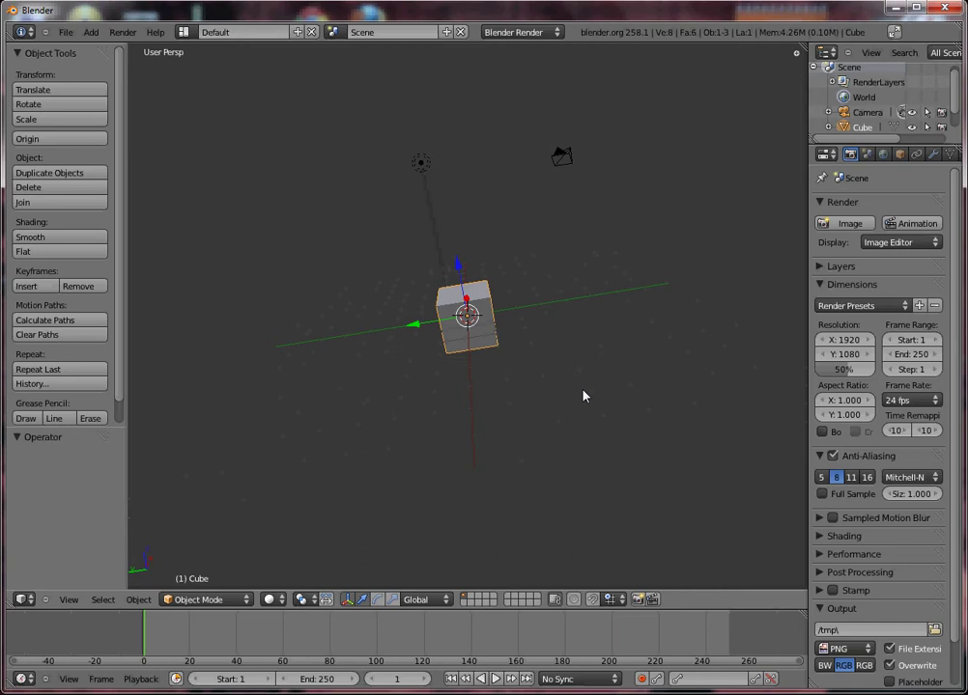
- Put the cube in Edit Mode, framed in front orthographic view
key(KP_1)
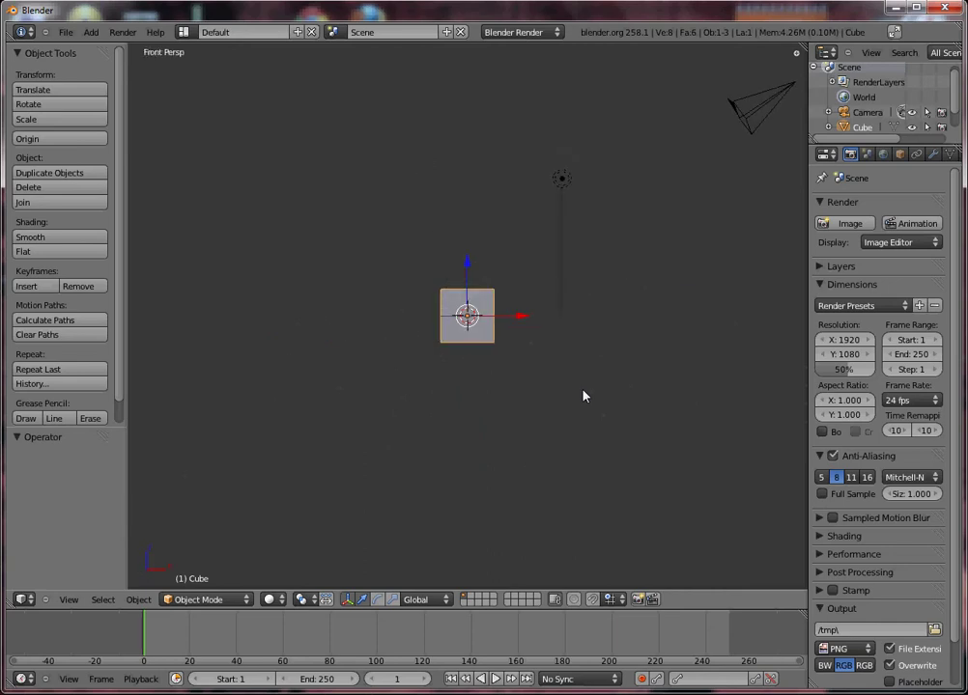
key(Tab)
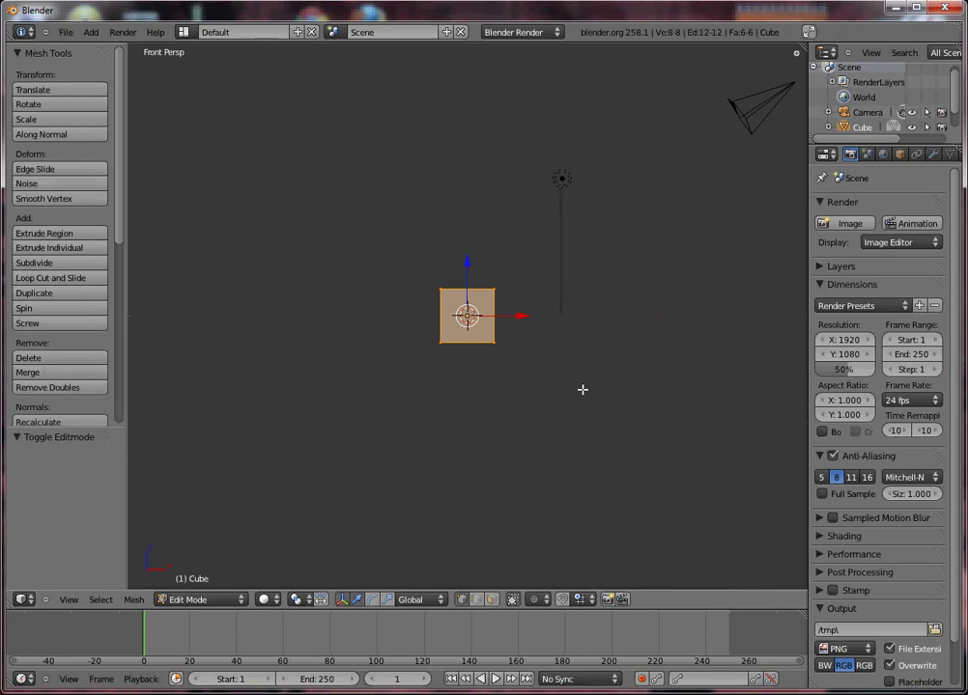
scroll(536, 359, up, 3)
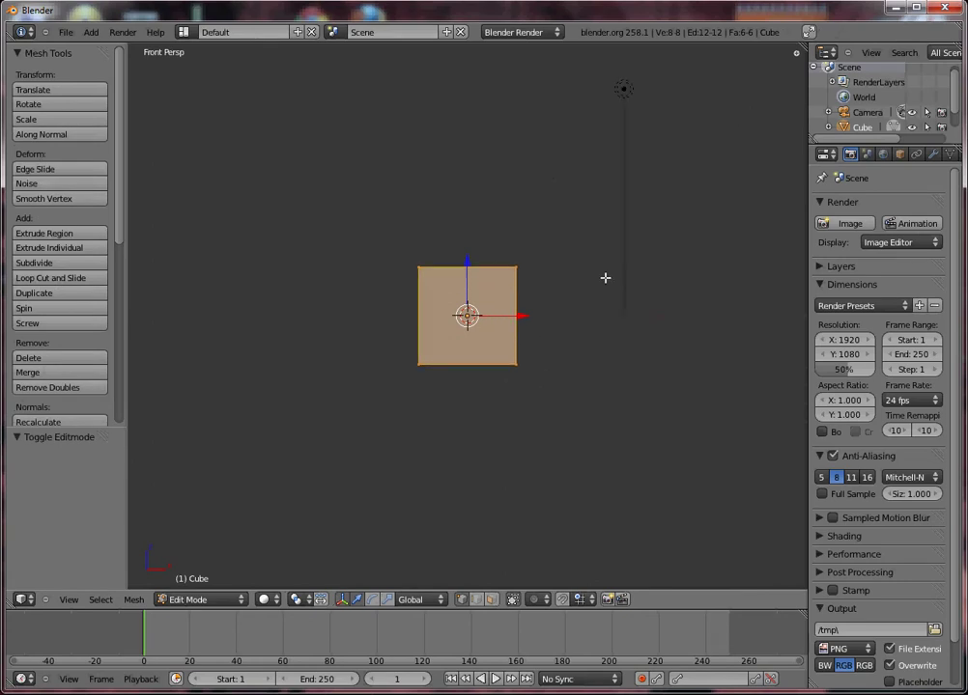
shift+middle_drag(608, 276, 593, 345)
key(KP_8)
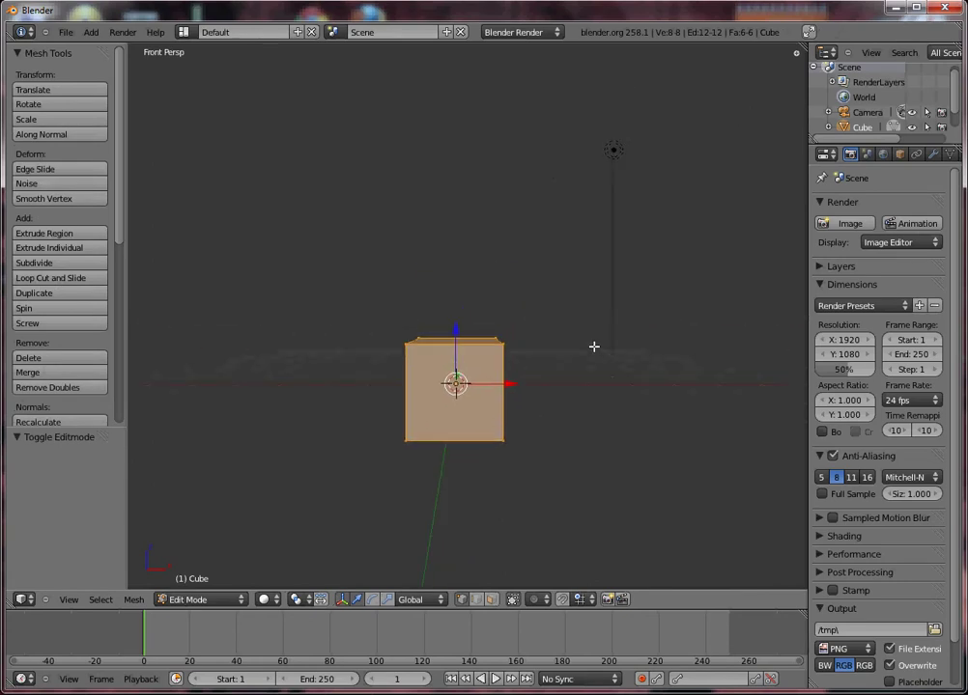
key(KP_5)
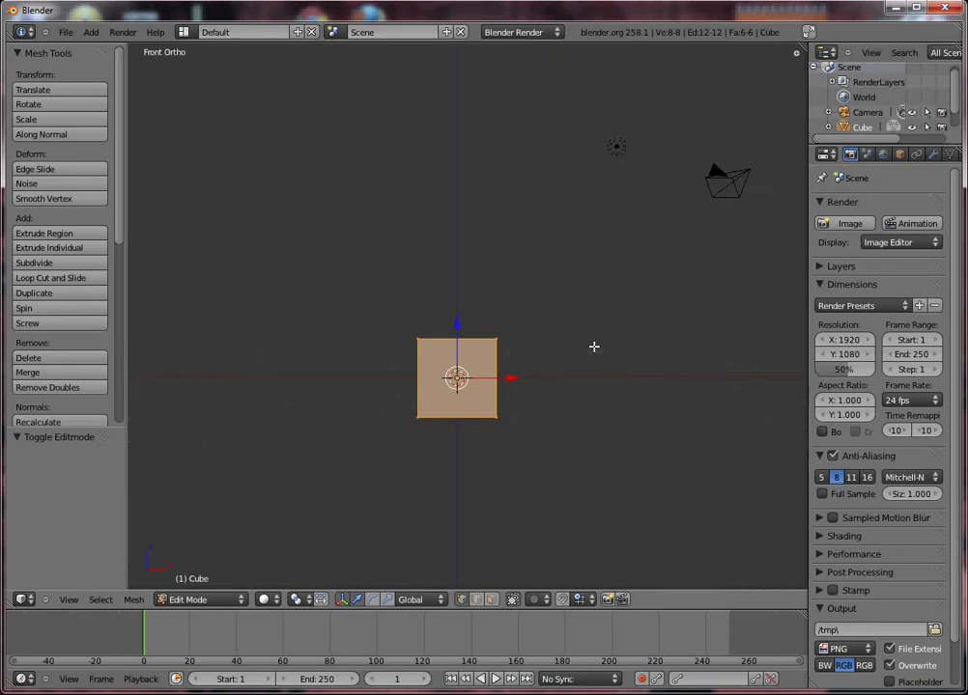
middle_drag(587, 352, 257, 398)
key(KP_1)
scroll(507, 416, up, 4)
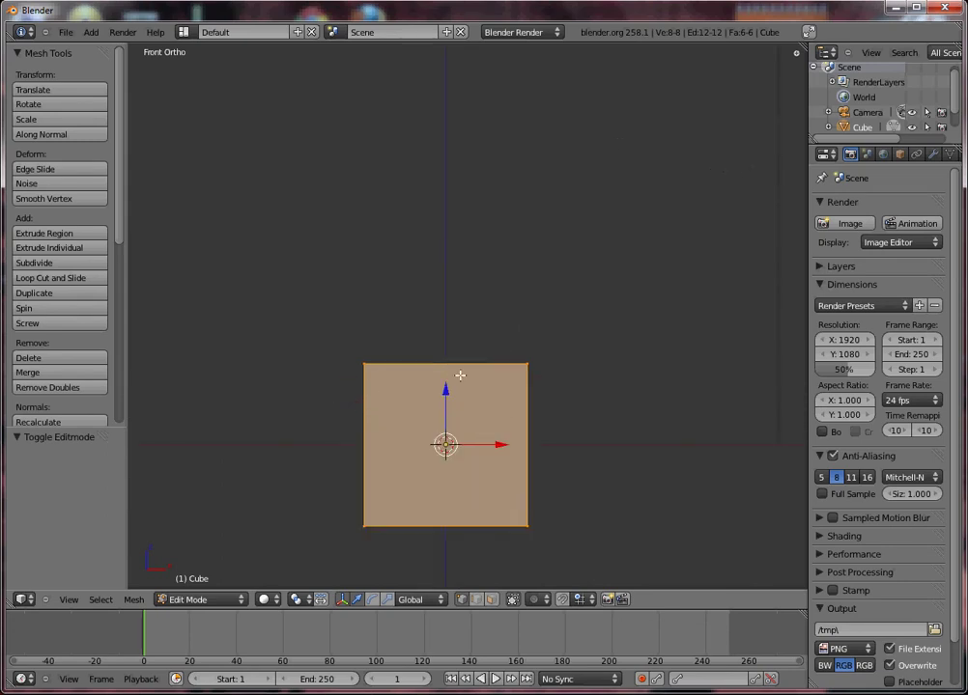
shift+middle_drag(462, 370, 442, 280)
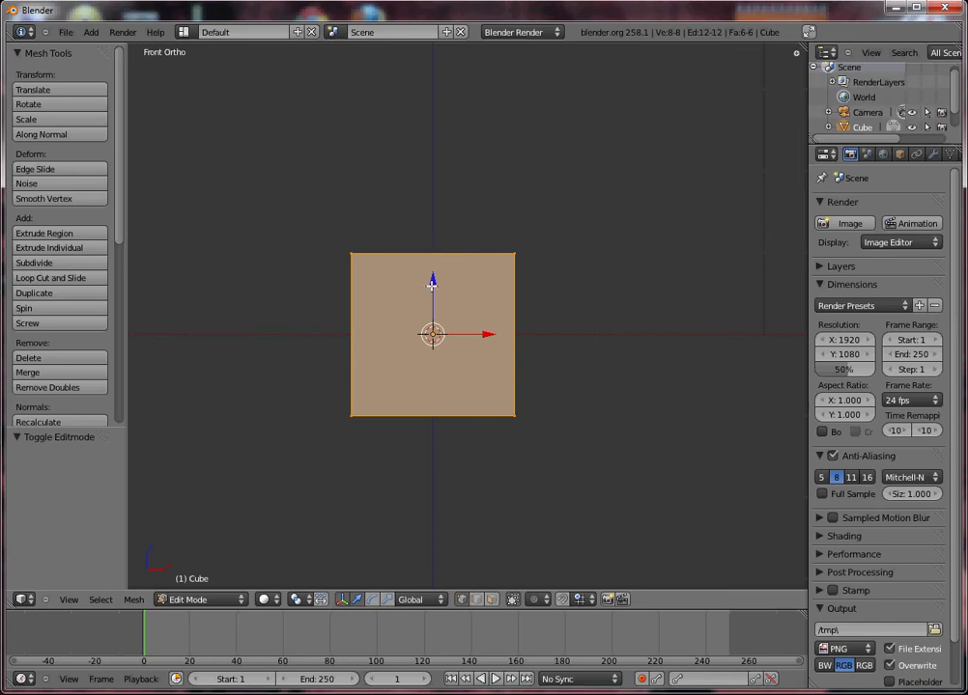
- Cut one centred vertical edge loop through the cube after redoing a first attempt, giving 12 vertices
key(ctrl+r)
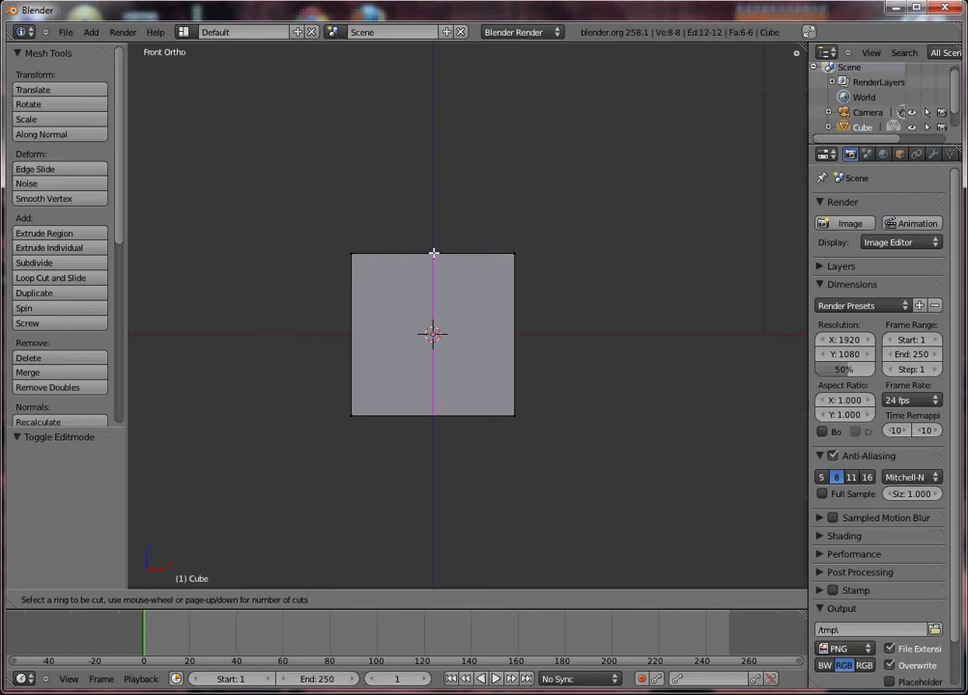
click(433, 253)
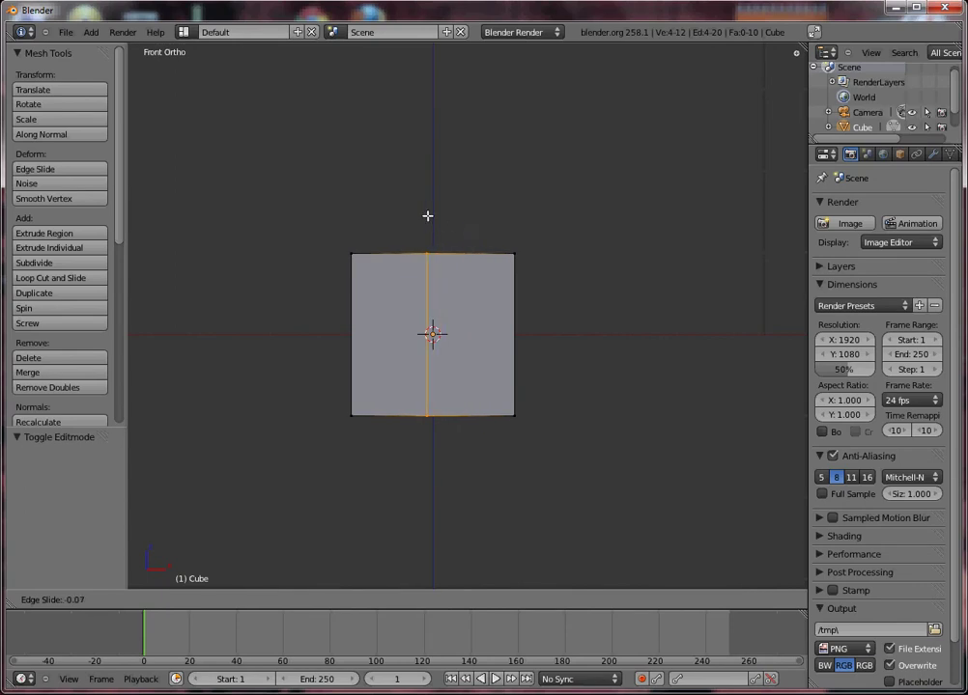
click(448, 217)
middle_drag(447, 216, 503, 304)
key(ctrl+z)
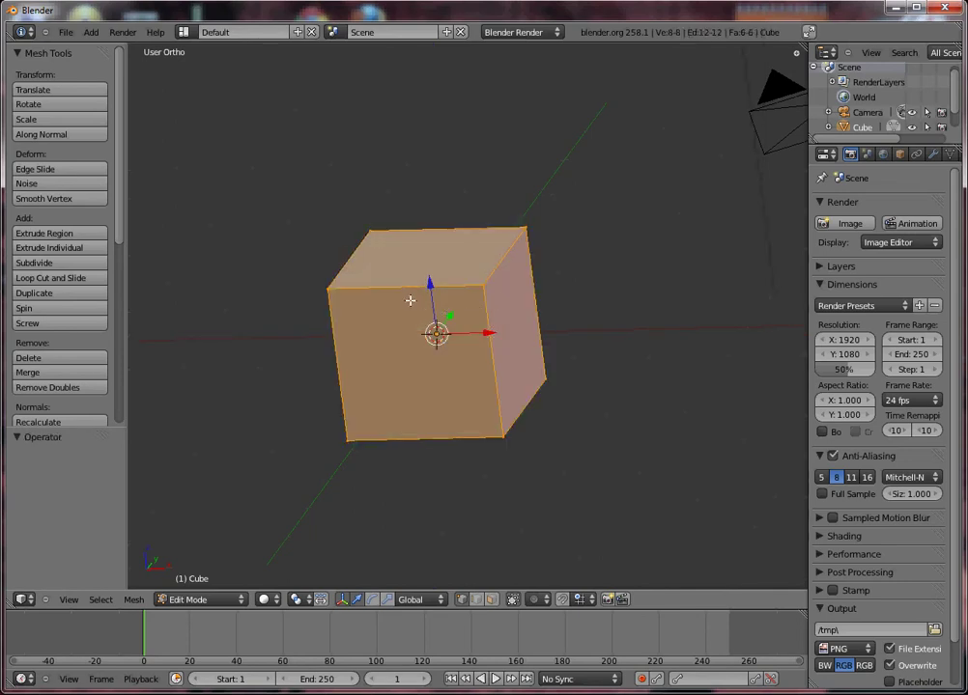
key(a)
key(ctrl+r)
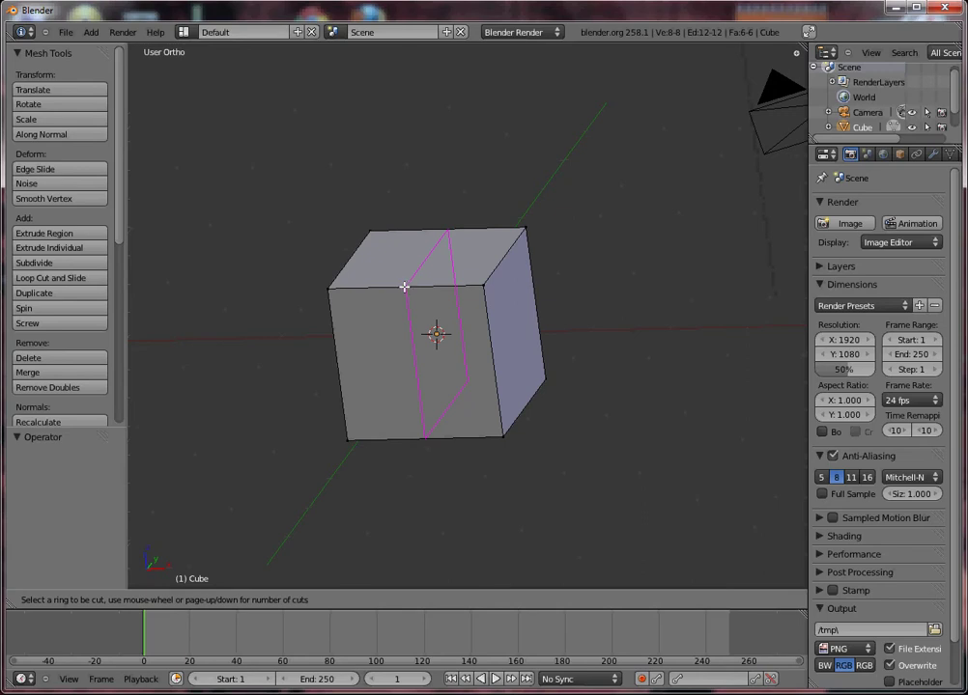
click(403, 287)
click(404, 287)
middle_drag(404, 286, 435, 244)
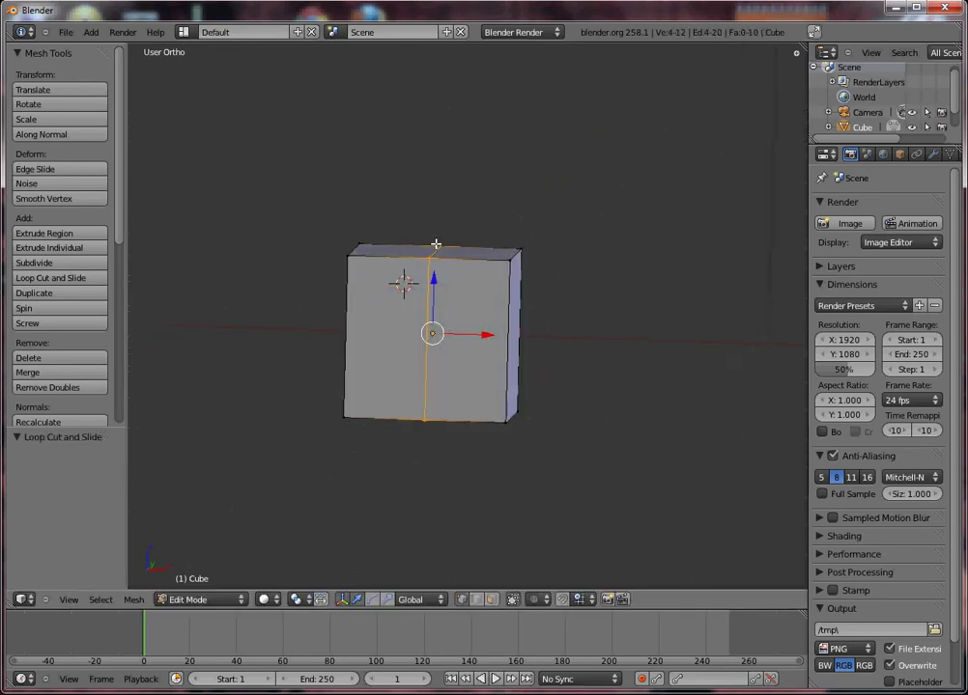
key(KP_1)
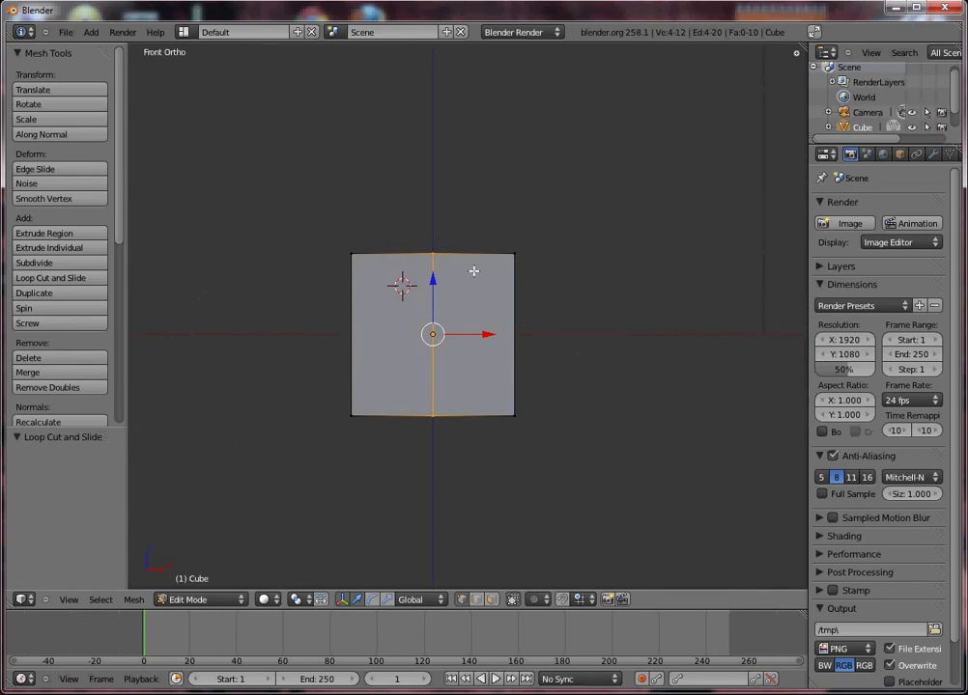
- In front wireframe view, box-select and delete the right-half vertices, then select the remaining half
key(a)
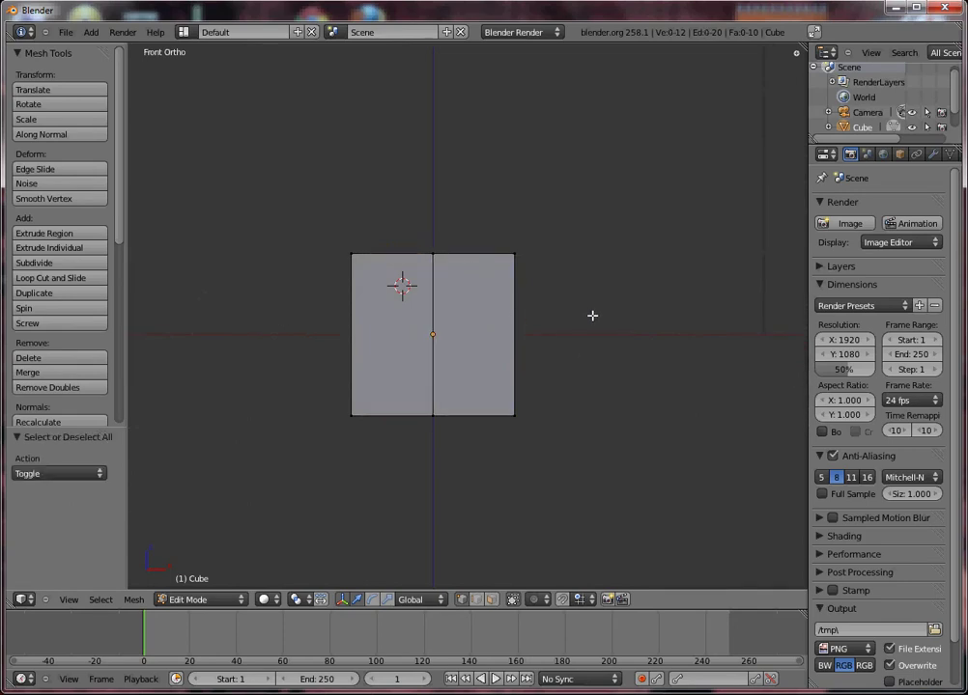
key(z)
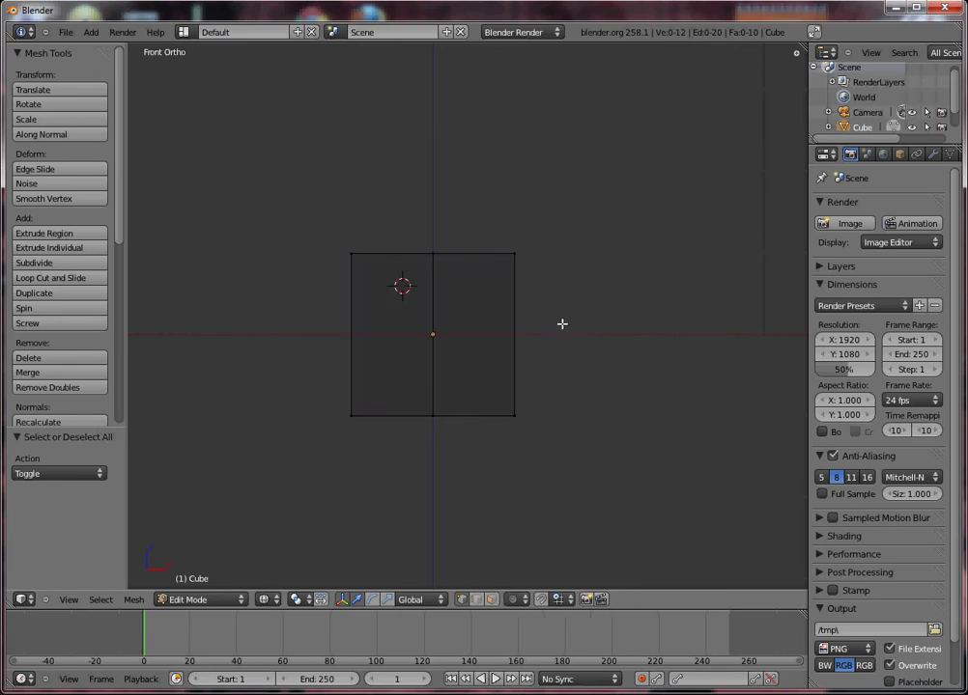
middle_drag(657, 303, 574, 354)
key(KP_1)
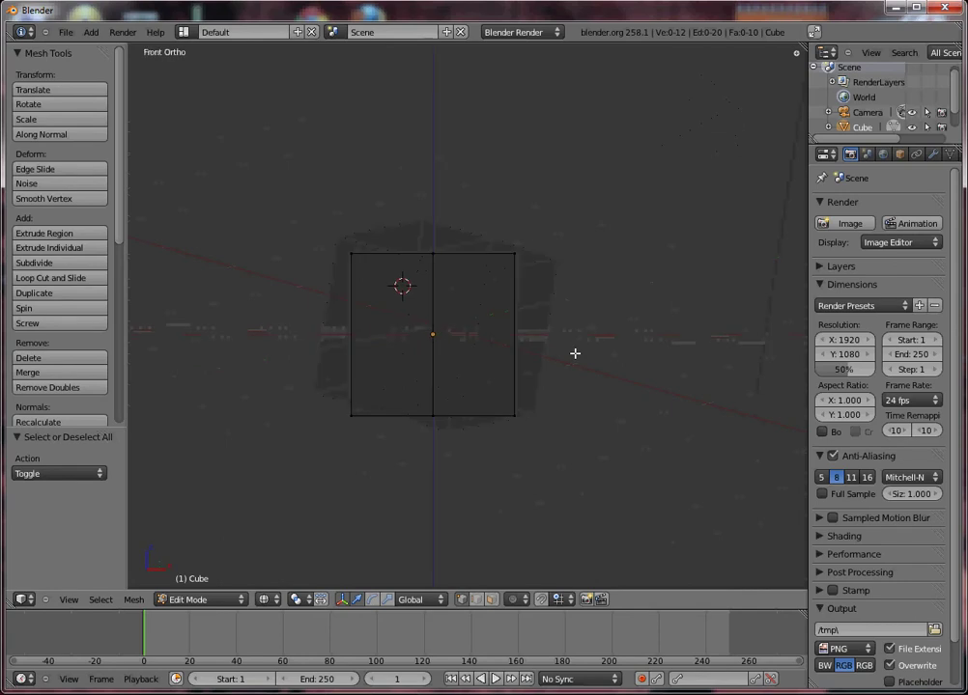
key(b)
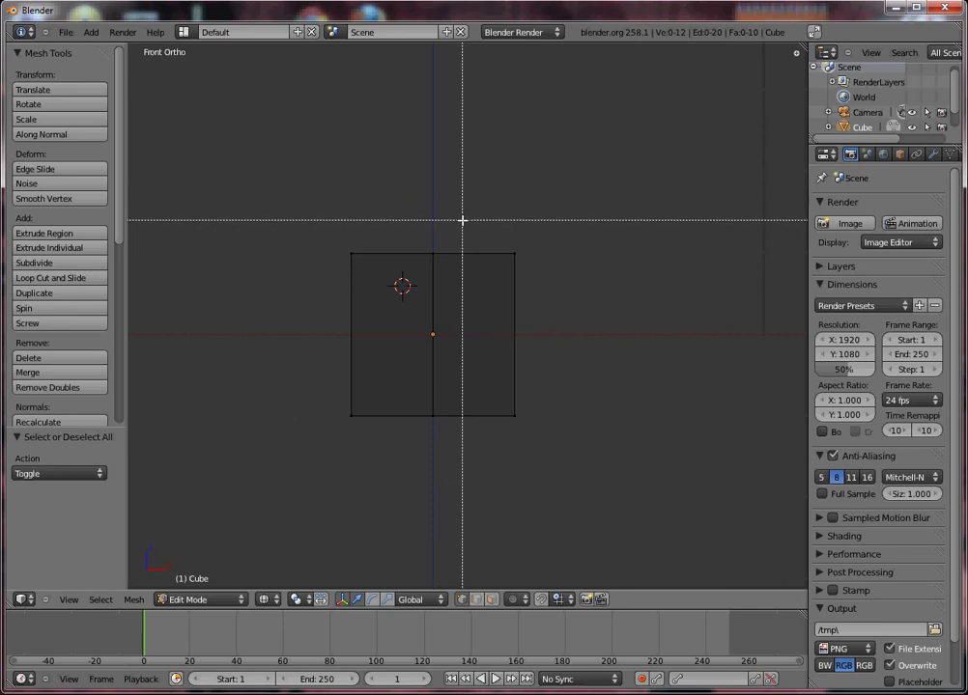
drag(463, 220, 569, 460)
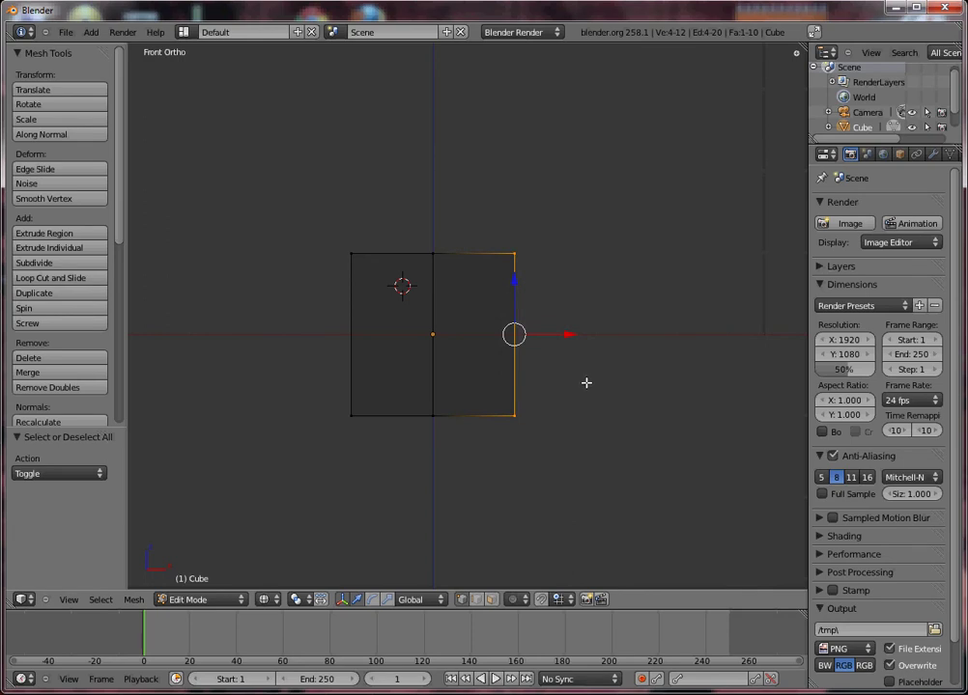
key(x)
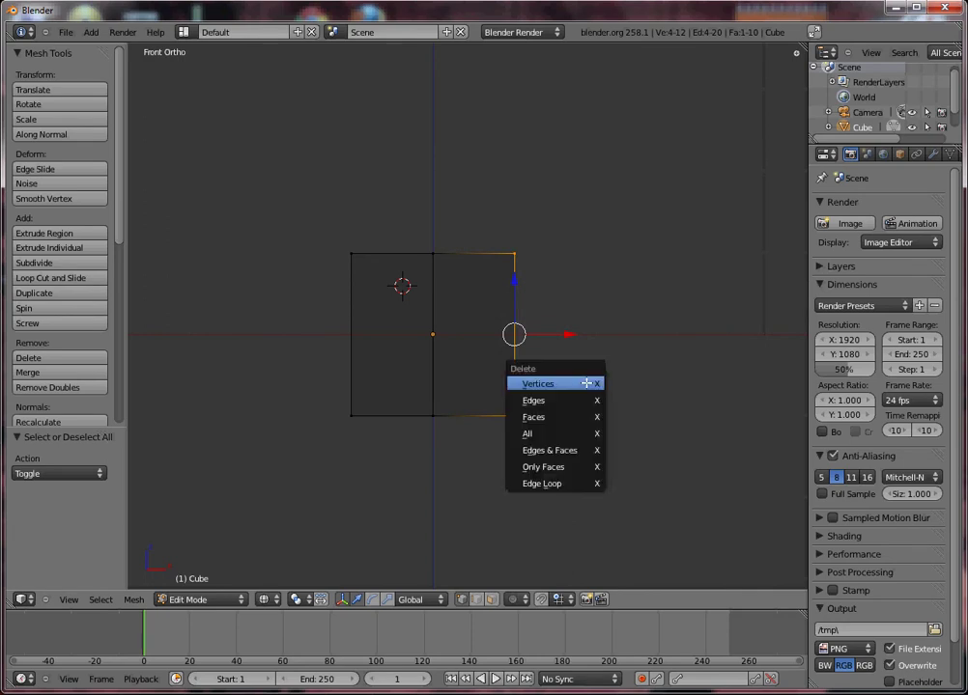
click(586, 384)
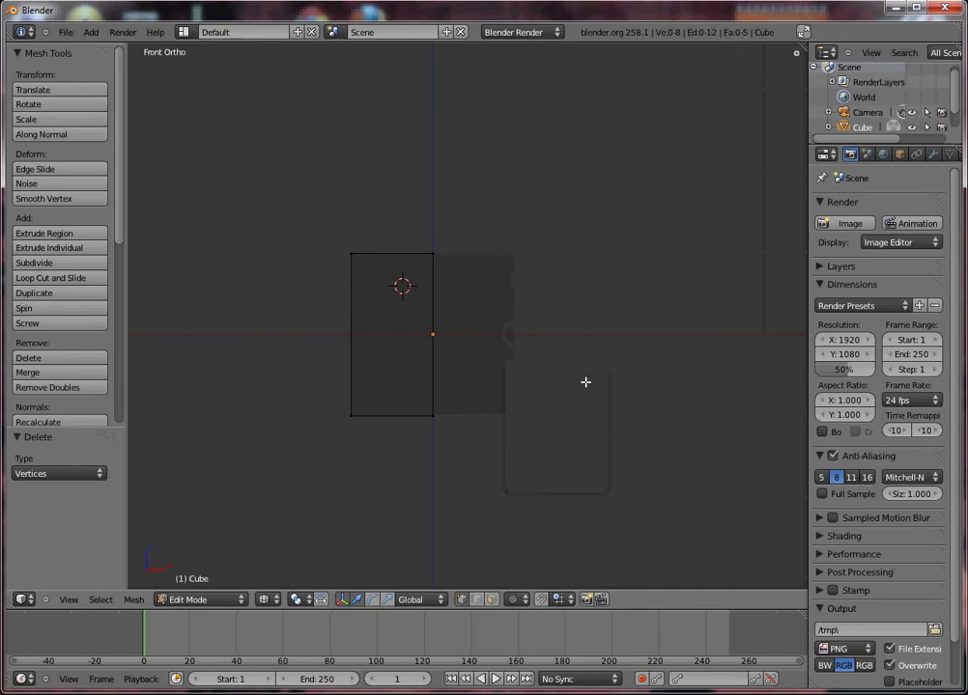
key(a)
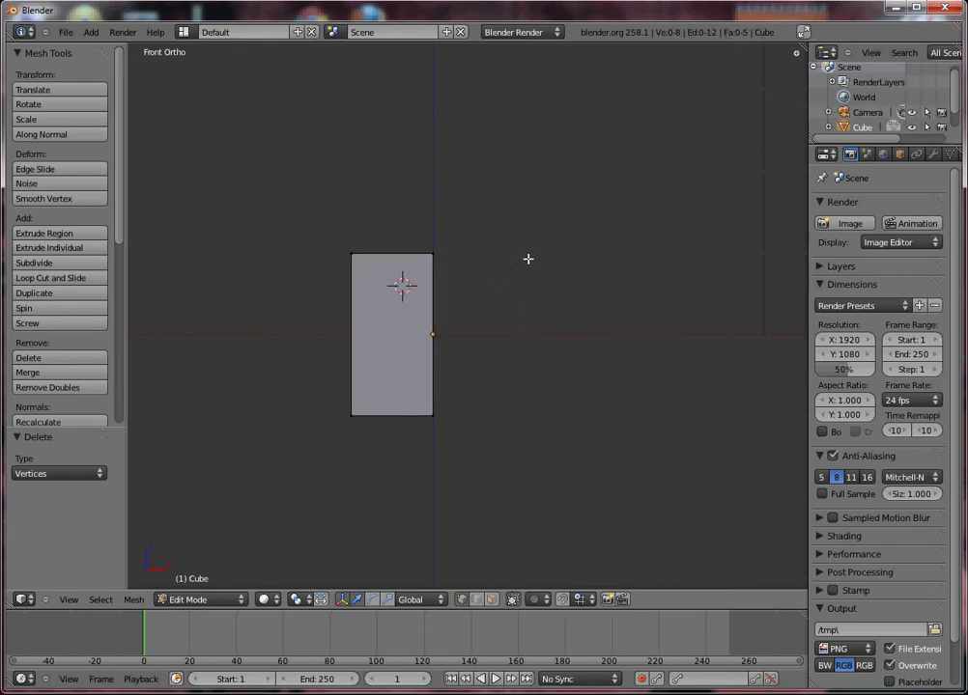
- Add a Mirror modifier to the half cube from the Modifiers tab
middle_drag(529, 259, 341, 402)
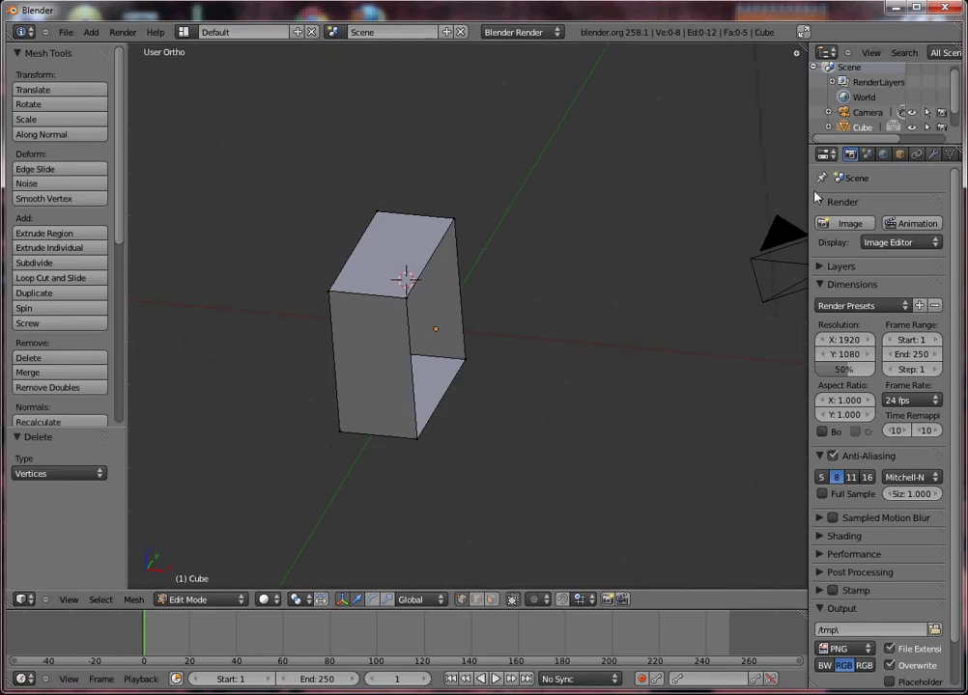
drag(805, 189, 740, 190)
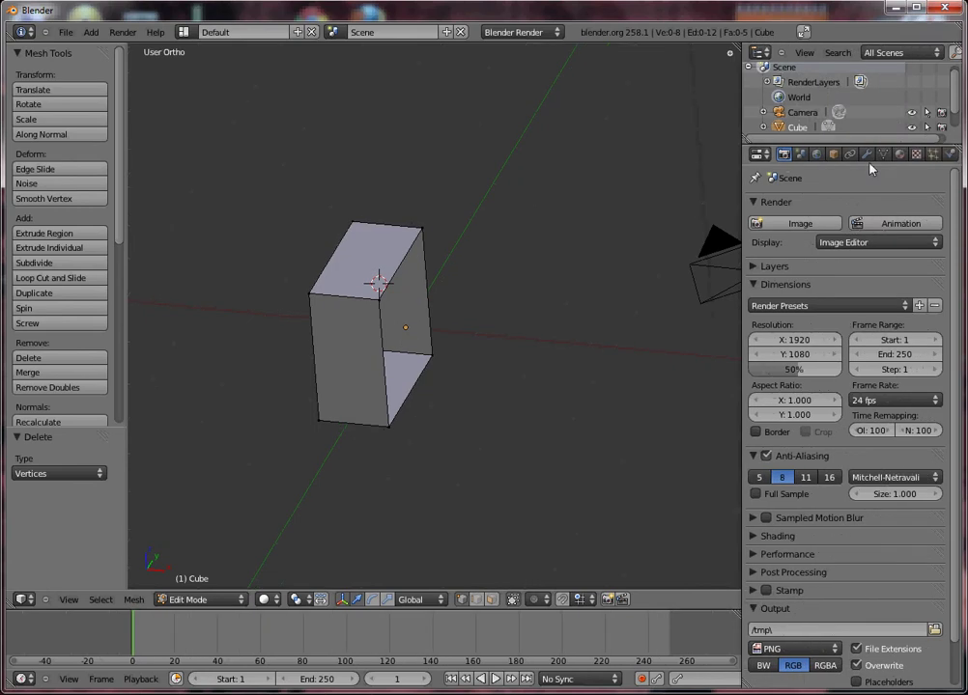
click(866, 154)
click(842, 223)
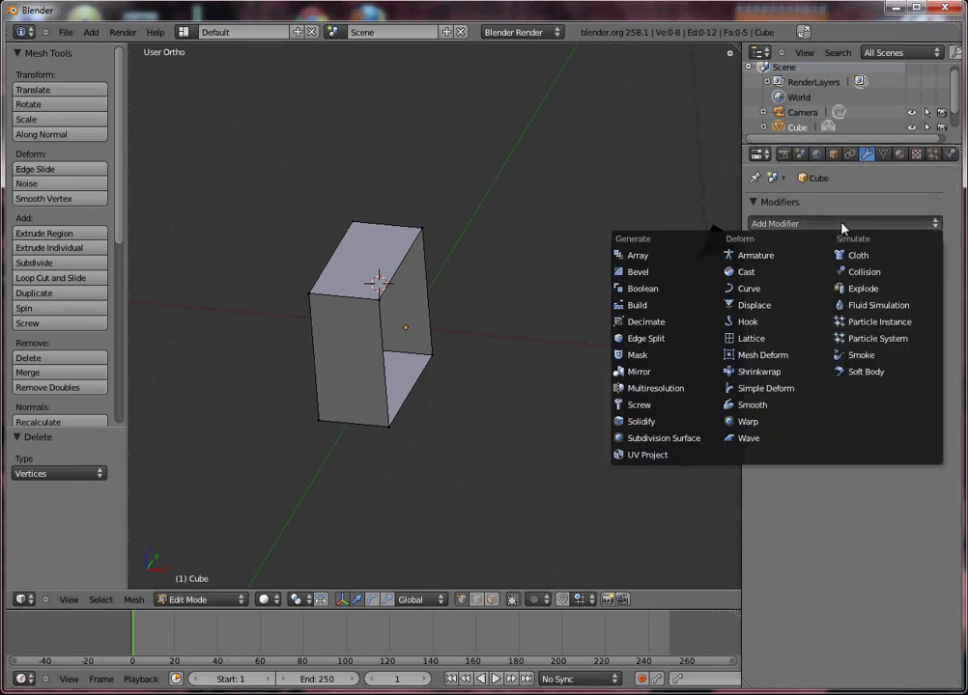
click(641, 372)
middle_drag(430, 432, 555, 320)
key(KP_1)
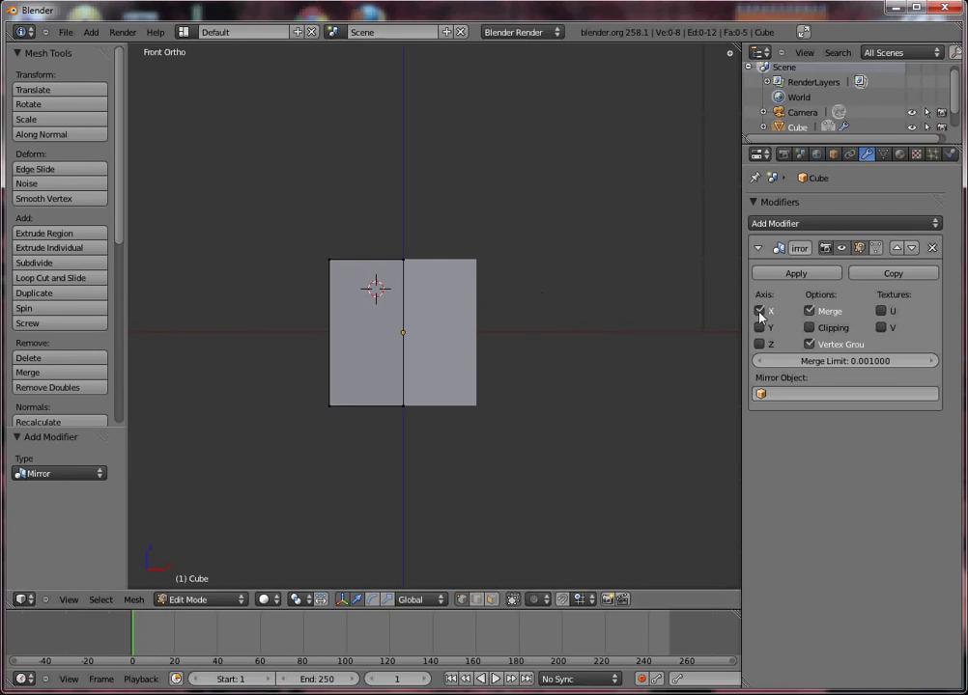
- Turn off the X mirror axis, leaving Z only, and inspect the open side
middle_drag(449, 237, 480, 365)
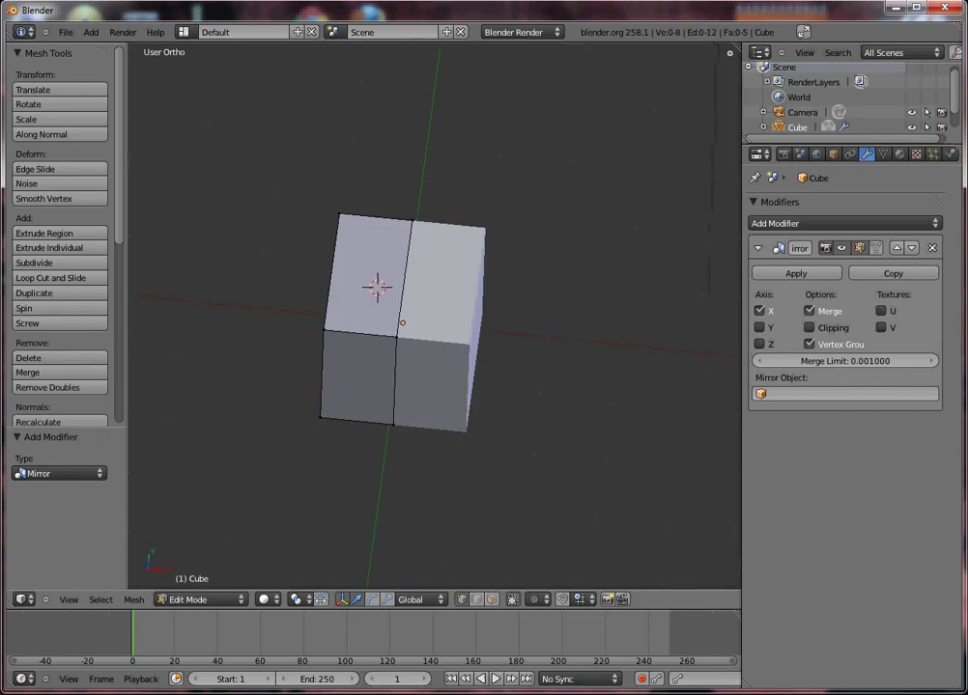
click(759, 311)
middle_drag(315, 460, 688, 309)
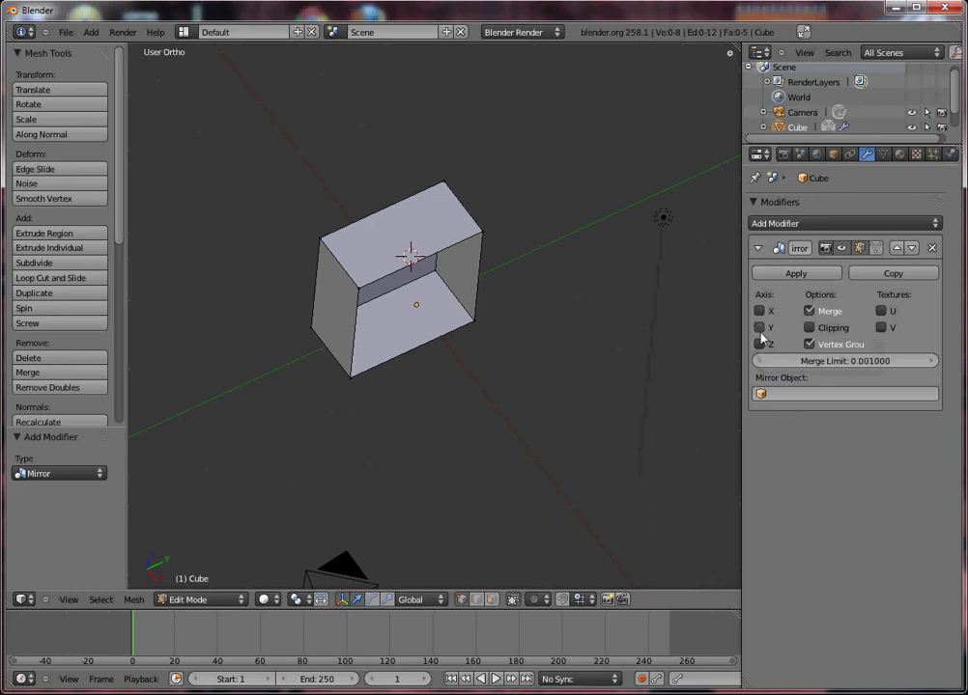
middle_drag(538, 415, 633, 264)
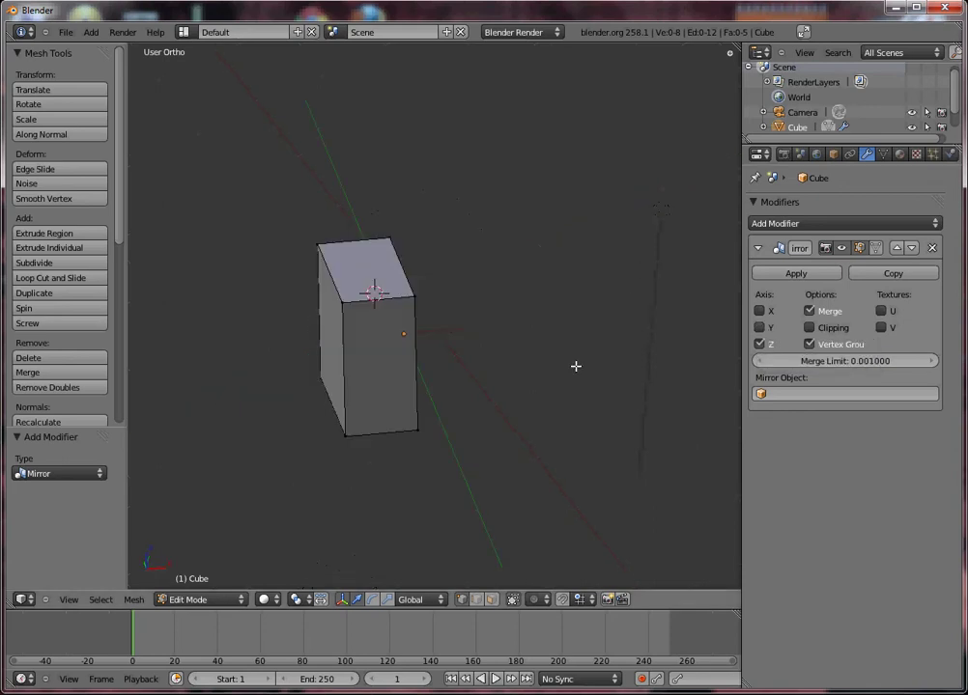
middle_drag(559, 383, 523, 355)
key(KP_1)
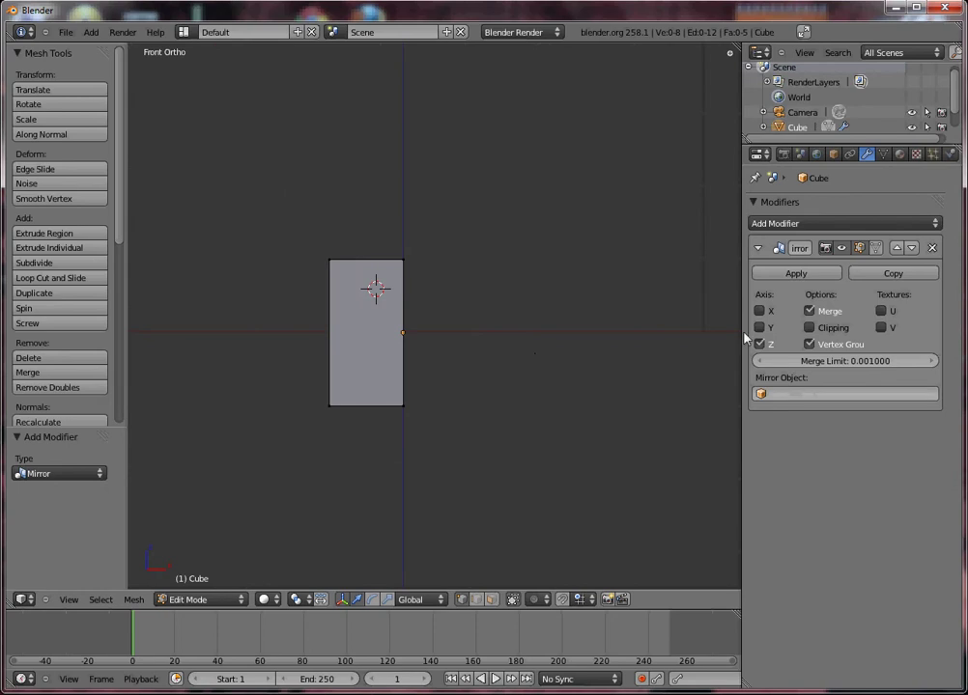
- Switch the Mirror to X instead of Z, then test-move the half and undo
click(759, 343)
click(759, 311)
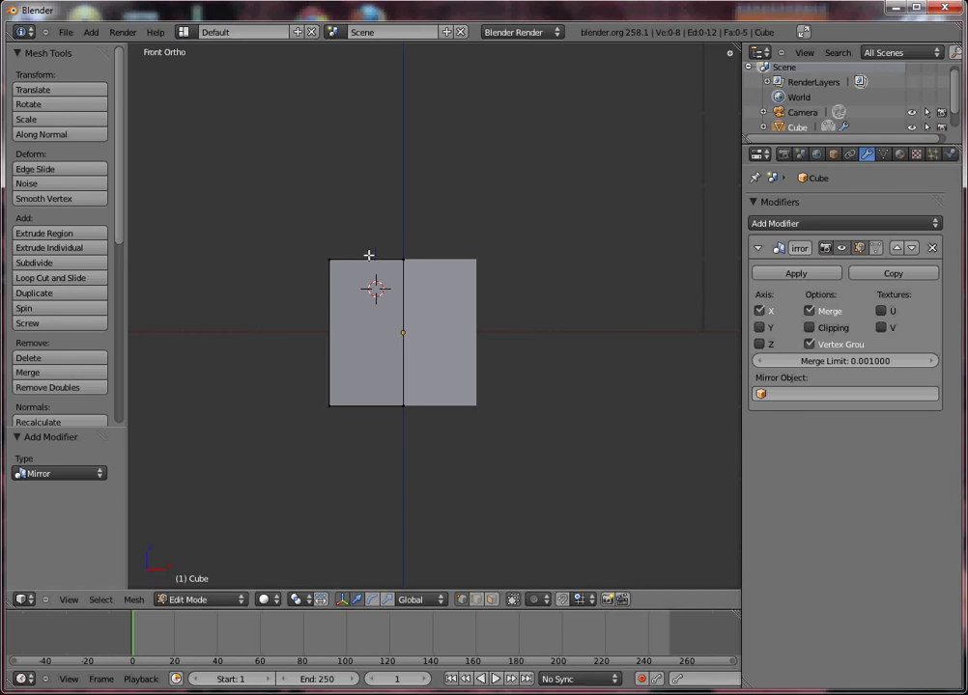
key(a)
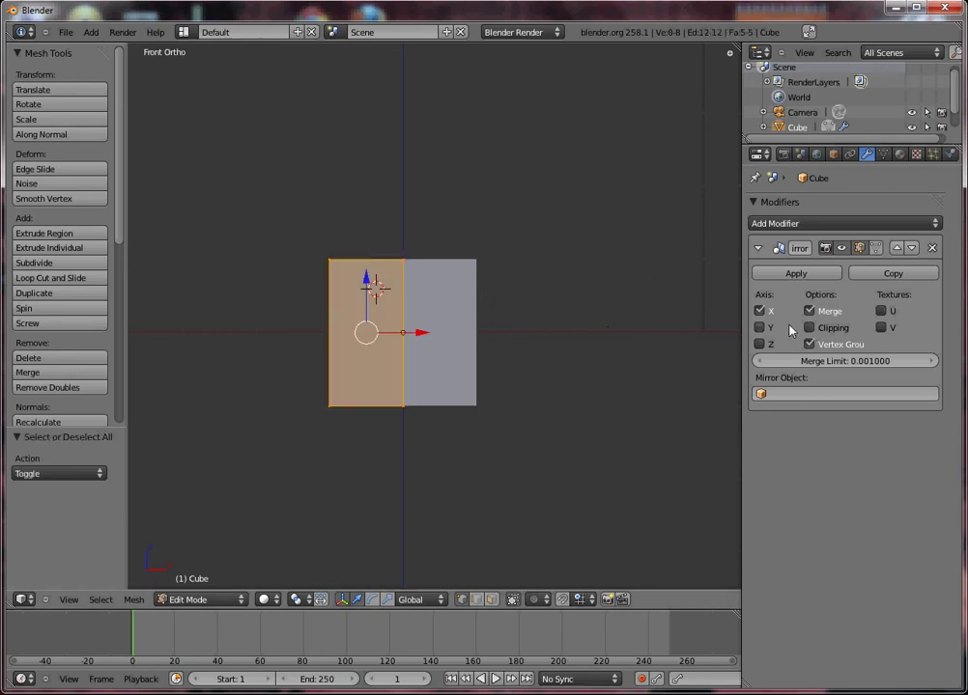
key(g)
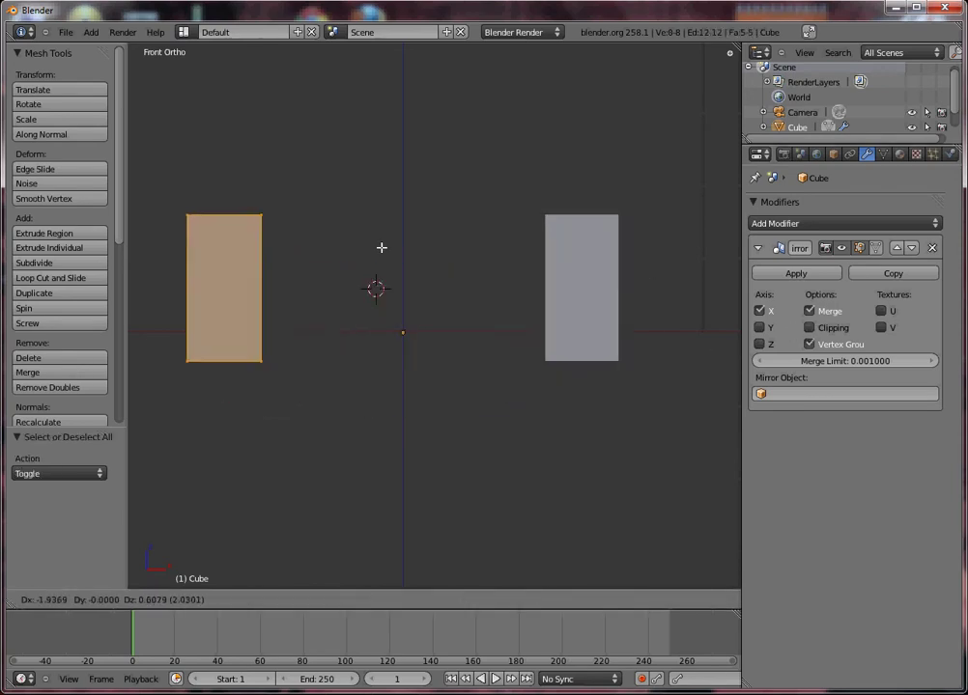
click(471, 244)
key(g)
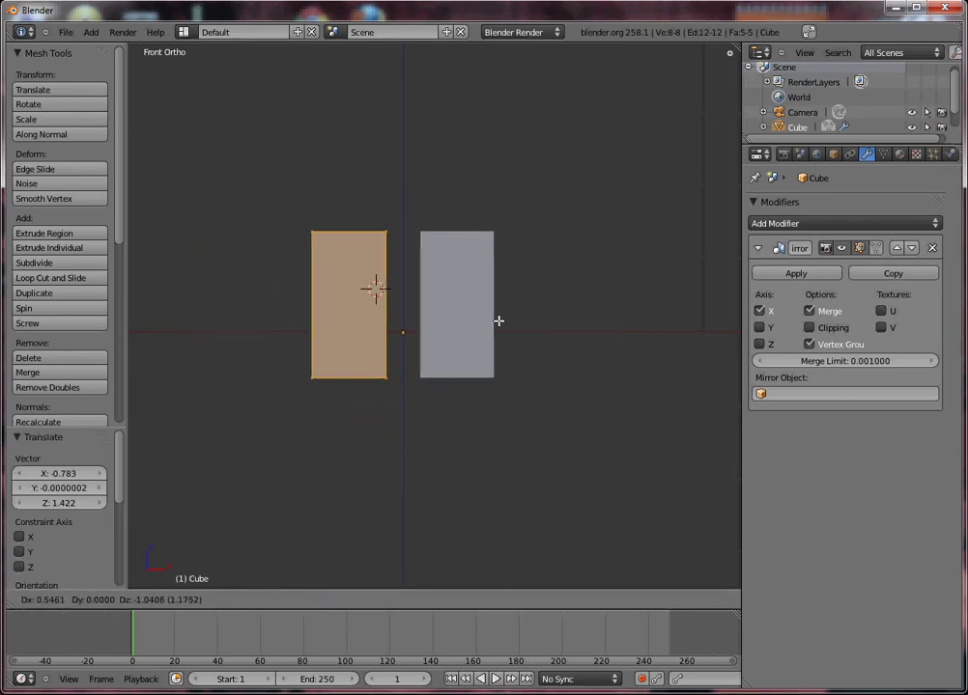
click(590, 341)
key(ctrl+z)
key(ctrl+z)
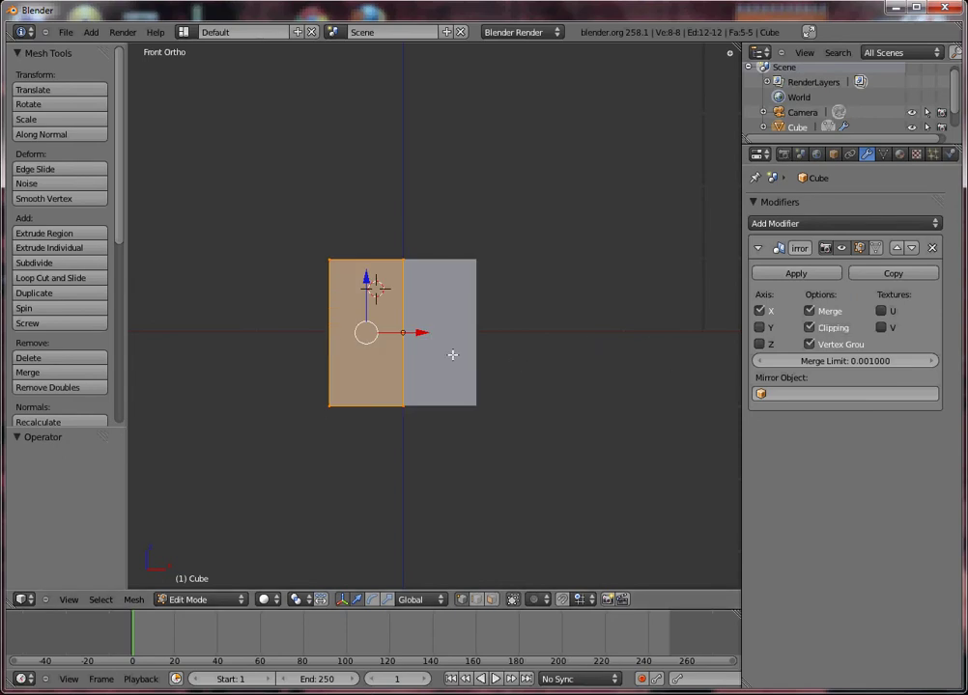
drag(412, 336, 436, 336)
key(ctrl+z)
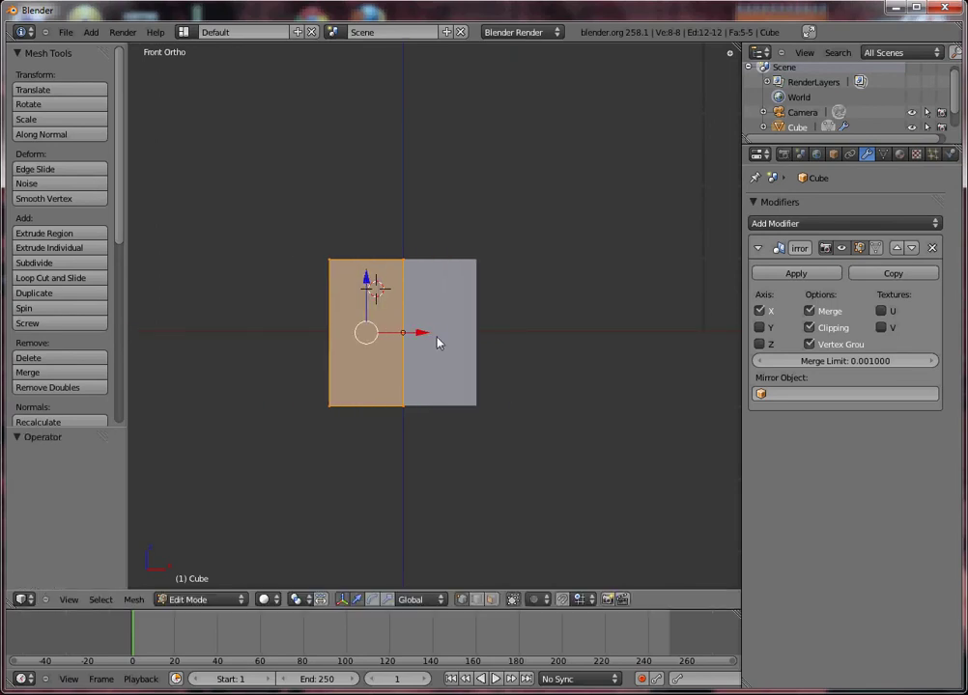
- Orbit around the whole mirrored cube to check the joined centre
key(Tab)
middle_drag(436, 342, 420, 369)
key(Tab)
key(KP_1)
middle_drag(273, 279, 502, 371)
middle_drag(379, 358, 456, 388)
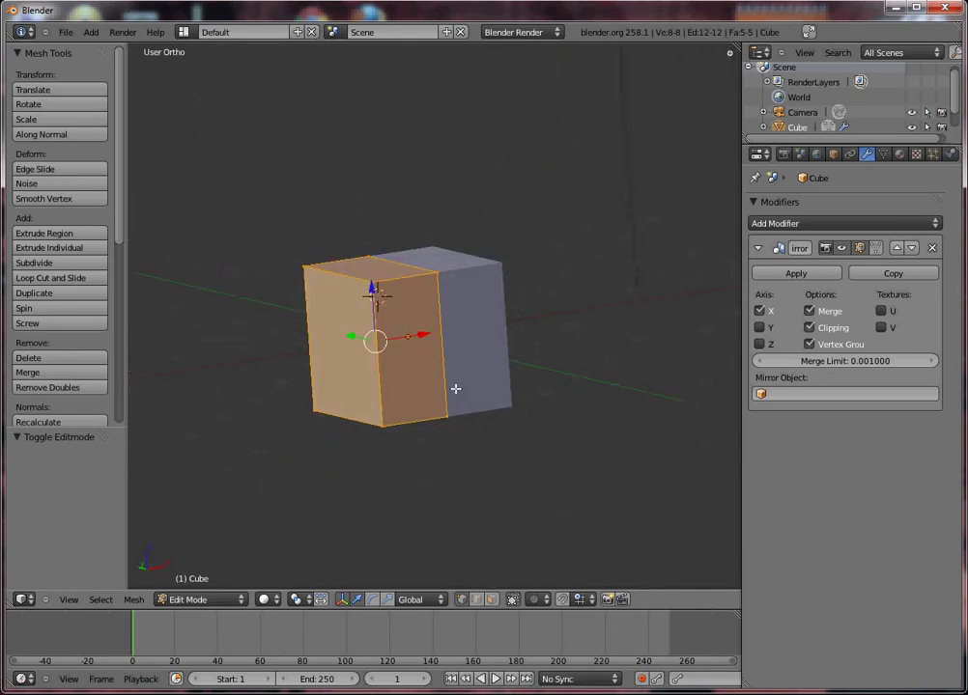
middle_drag(472, 336, 411, 305)
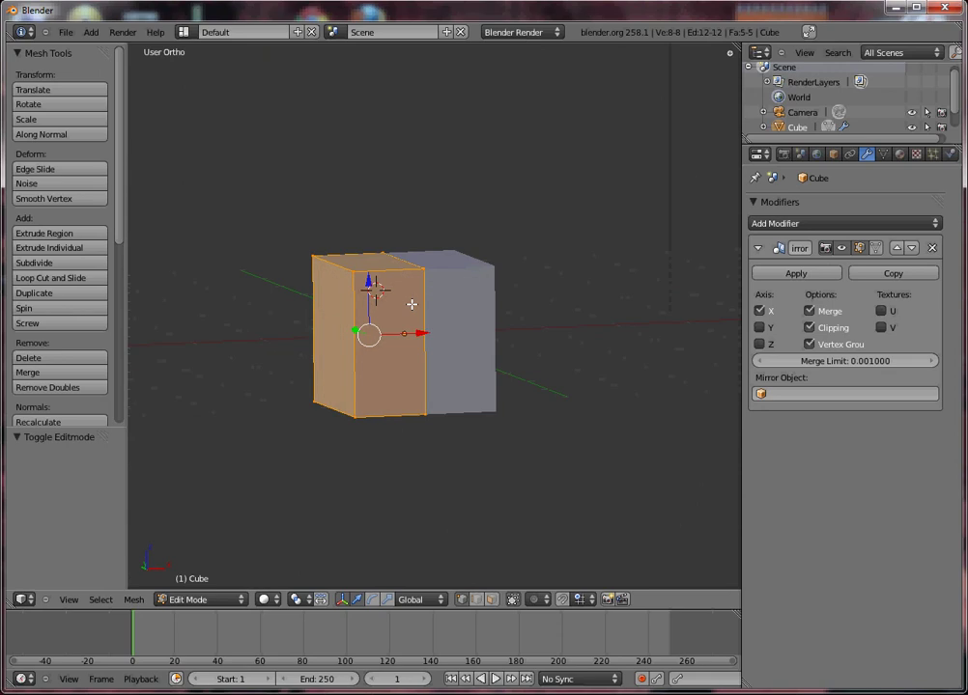
key(KP_1)
middle_drag(388, 319, 361, 328)
- Add a single edge loop to the half cube, redoing it once
key(a)
key(ctrl+r)
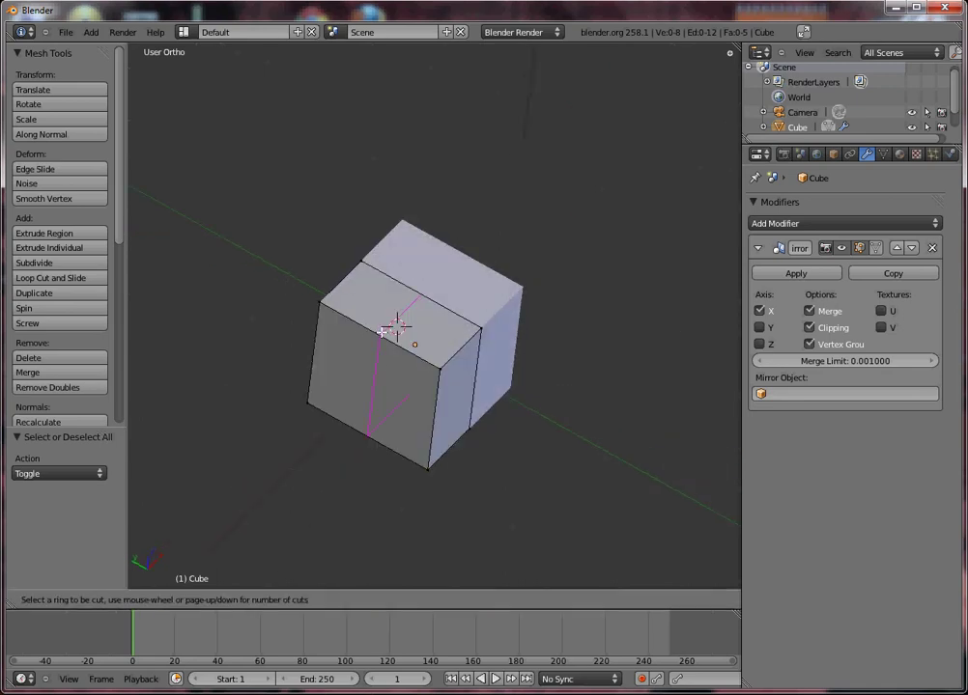
click(382, 331)
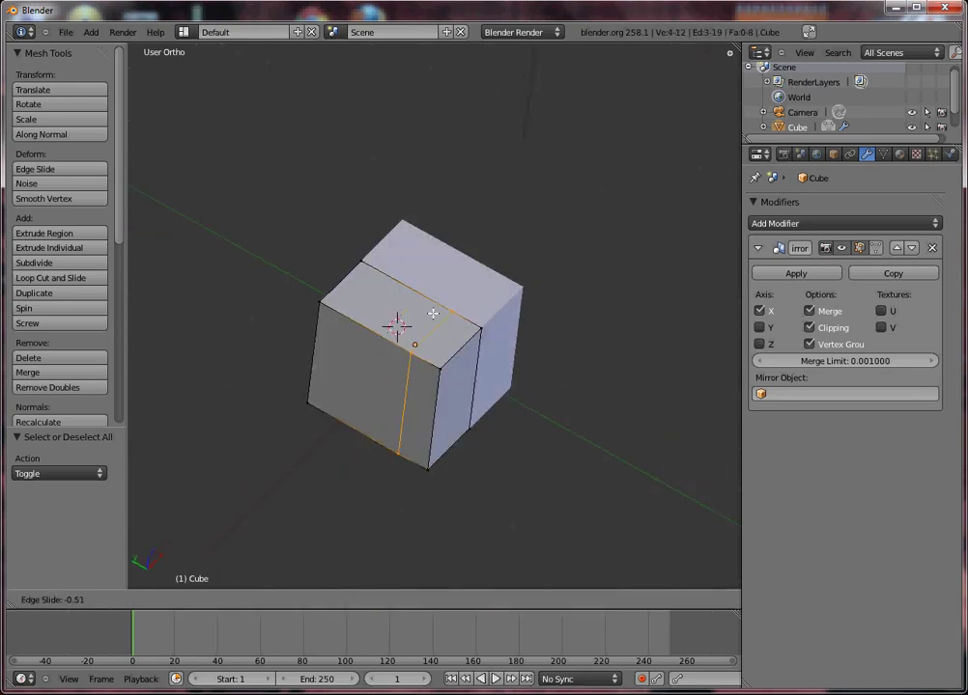
click(376, 304)
key(ctrl+z)
key(ctrl+r)
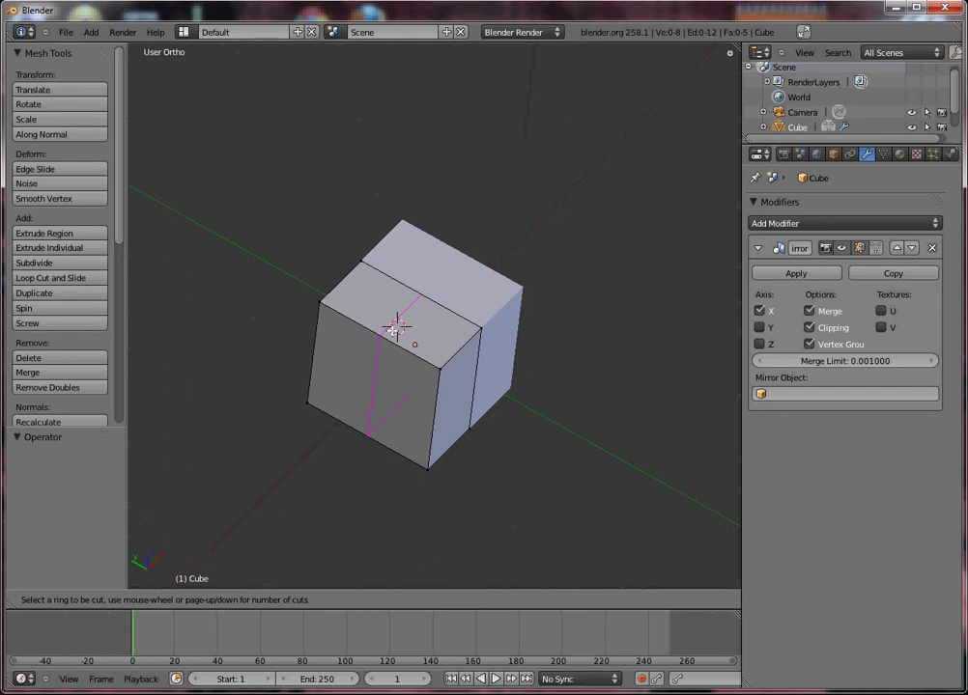
click(394, 329)
click(394, 329)
middle_drag(394, 329, 403, 307)
- Add two evenly spaced horizontal edge loops, splitting the block into three bands
key(ctrl+r)
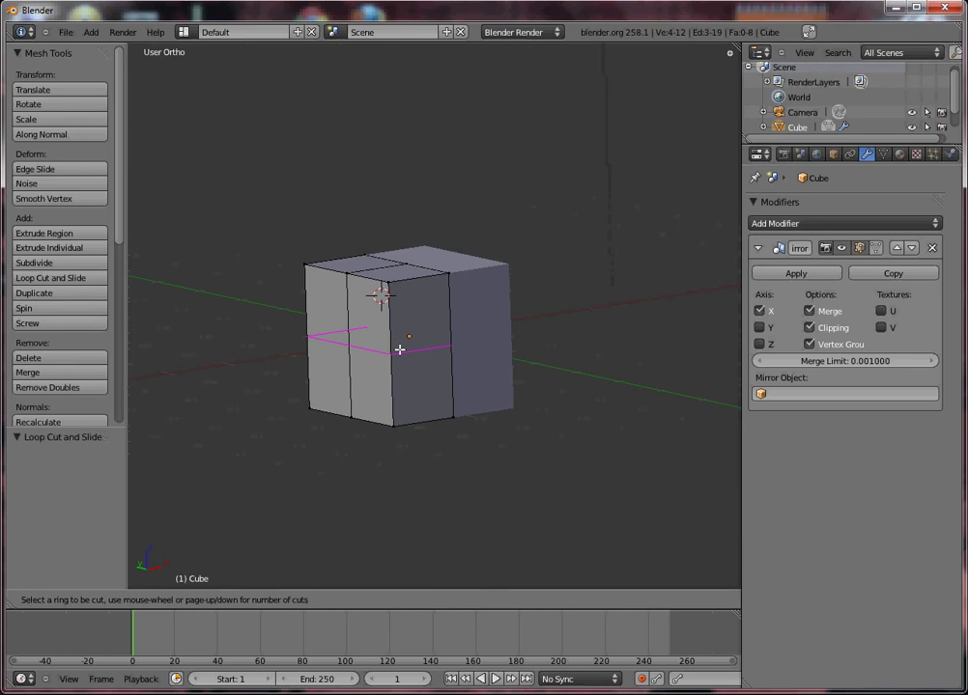
scroll(399, 349, up, 1)
click(399, 350)
right_click(399, 350)
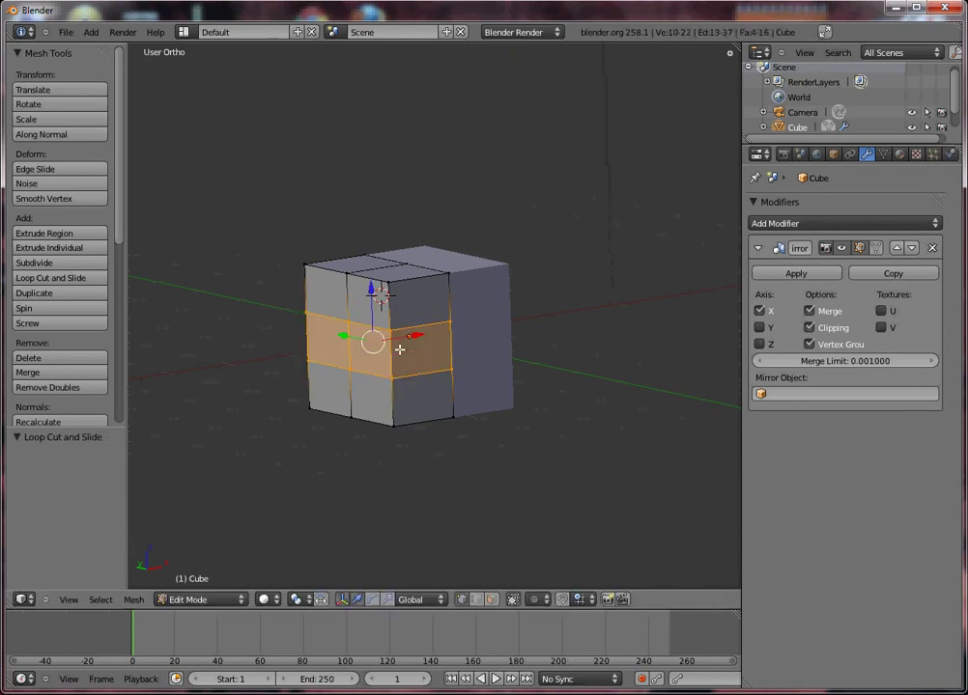
middle_drag(421, 377, 425, 417)
key(KP_1)
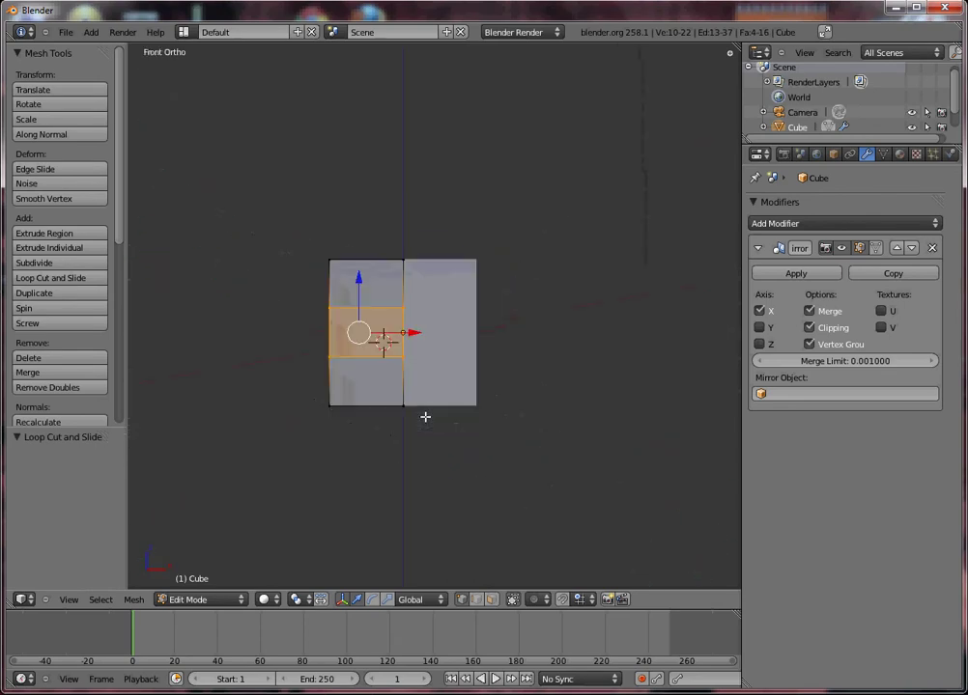
- Pull the top-left corner vertex inward and back along Y
key(a)
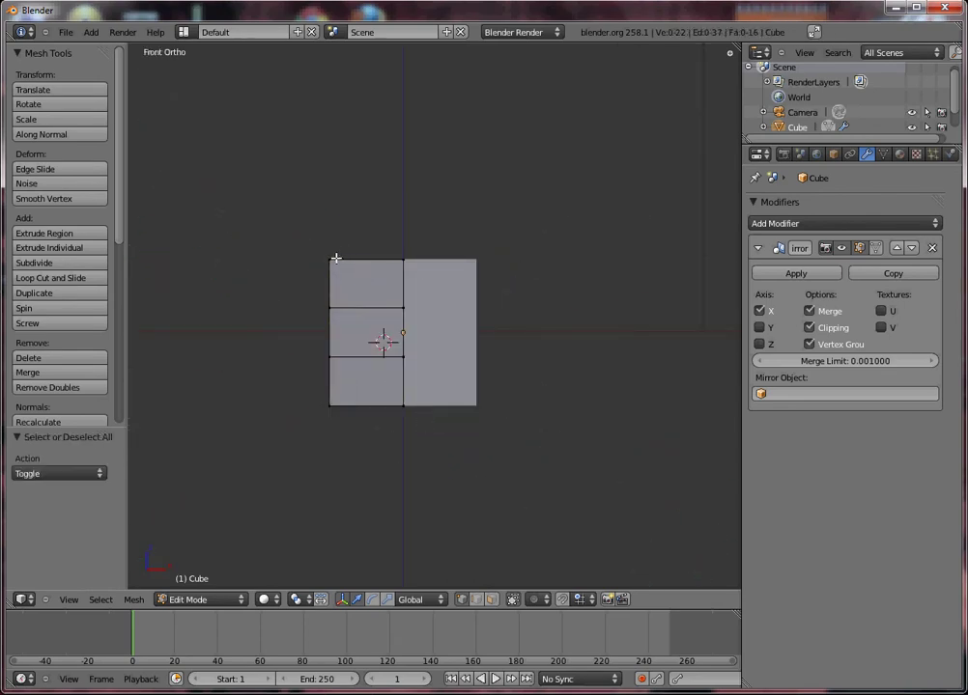
right_click(336, 258)
middle_drag(336, 258, 425, 222)
key(KP_1)
key(g)
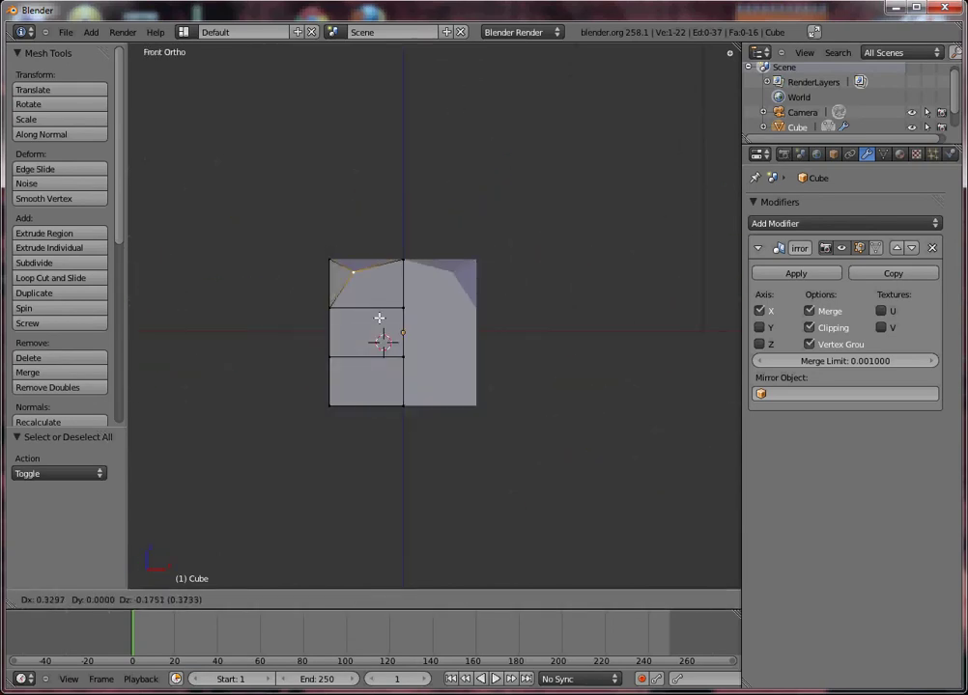
click(377, 311)
middle_drag(378, 311, 353, 359)
key(g)
key(y)
click(447, 328)
middle_drag(572, 397, 572, 366)
- Move a second top vertex inward from the top view and select the next vertex
right_click(374, 341)
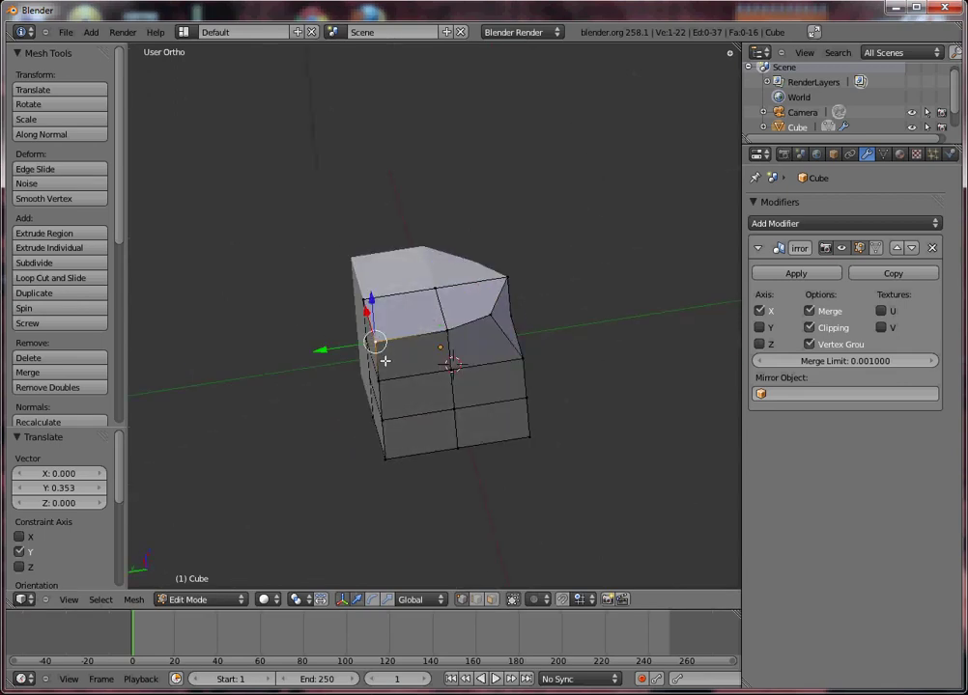
key(KP_7)
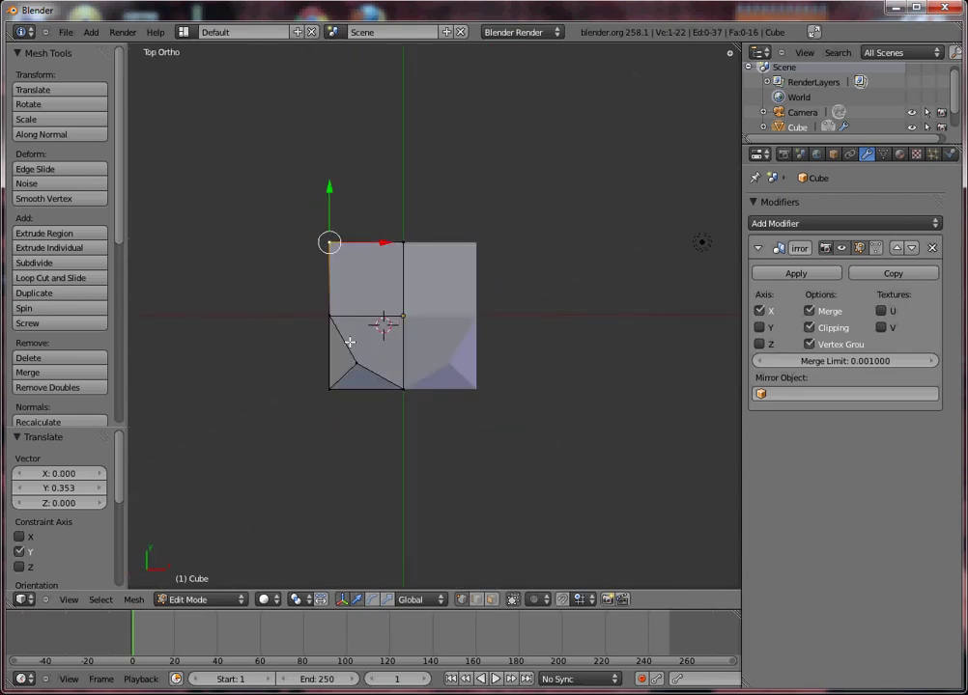
key(g)
click(367, 367)
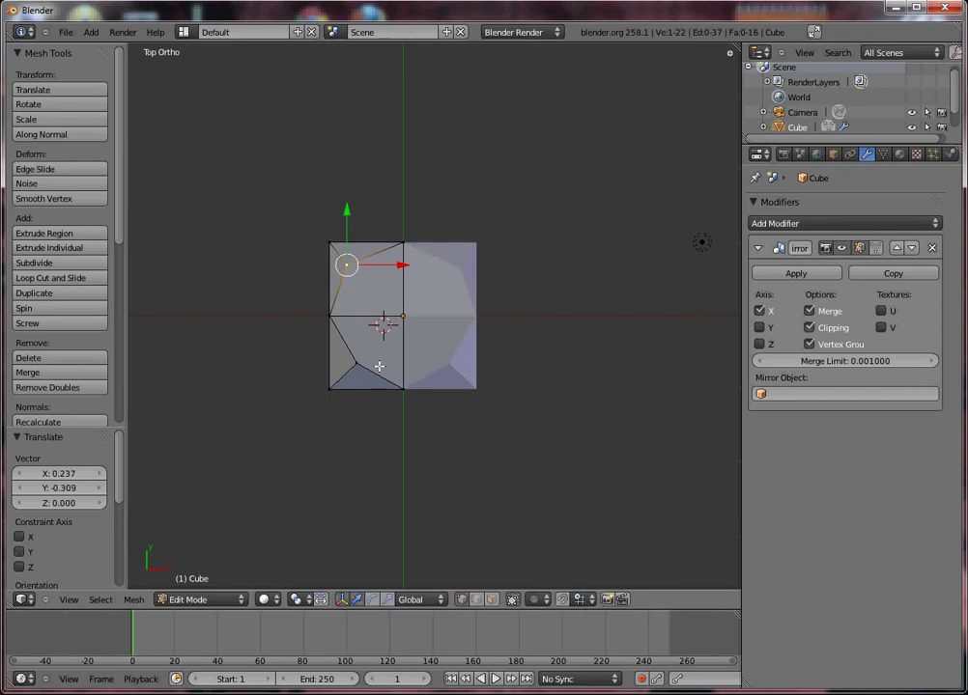
right_click(401, 384)
key(KP_3)
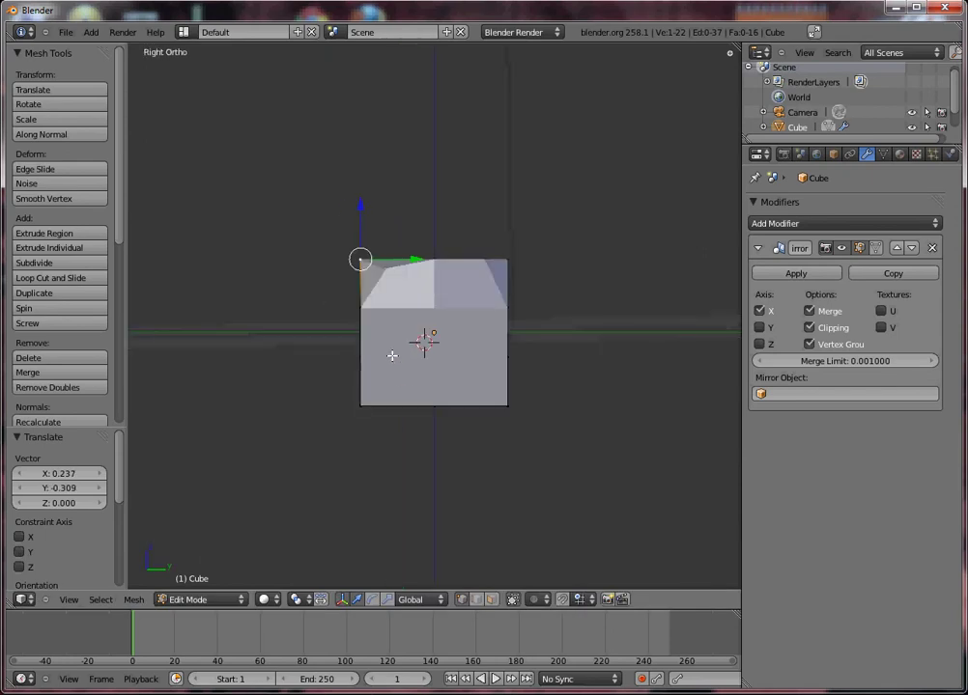
- Move the selected top vertex inward from the right-side view and inspect the shape
key(g)
click(414, 358)
middle_drag(414, 359, 583, 335)
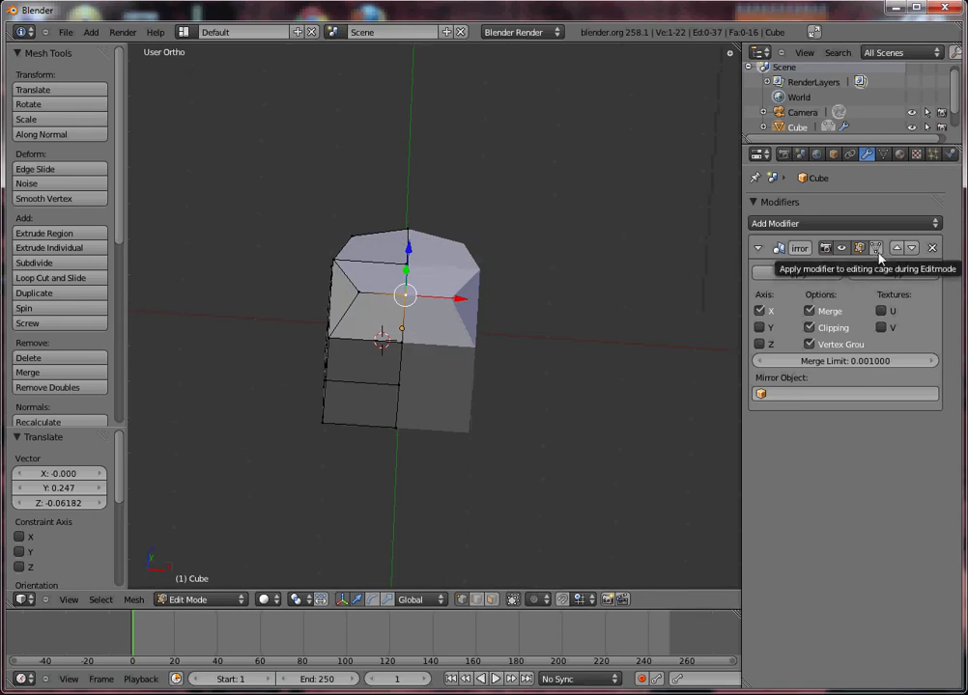
middle_drag(599, 421, 454, 310)
drag(451, 295, 425, 312)
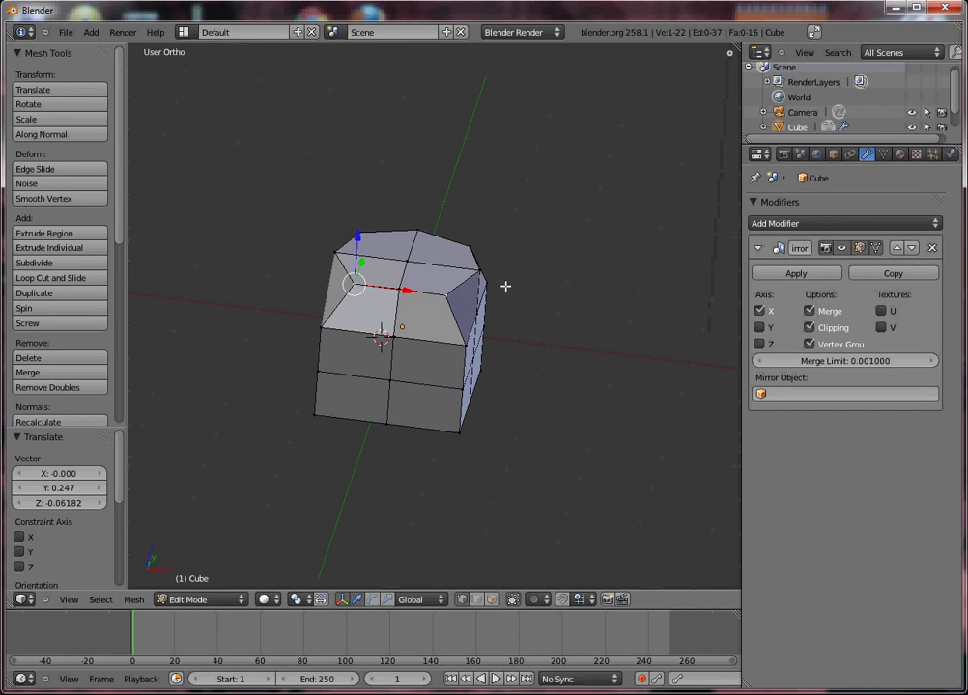
- Pull the last top corner 0.247 inward and 0.072 down in front view
middle_drag(449, 338, 165, 316)
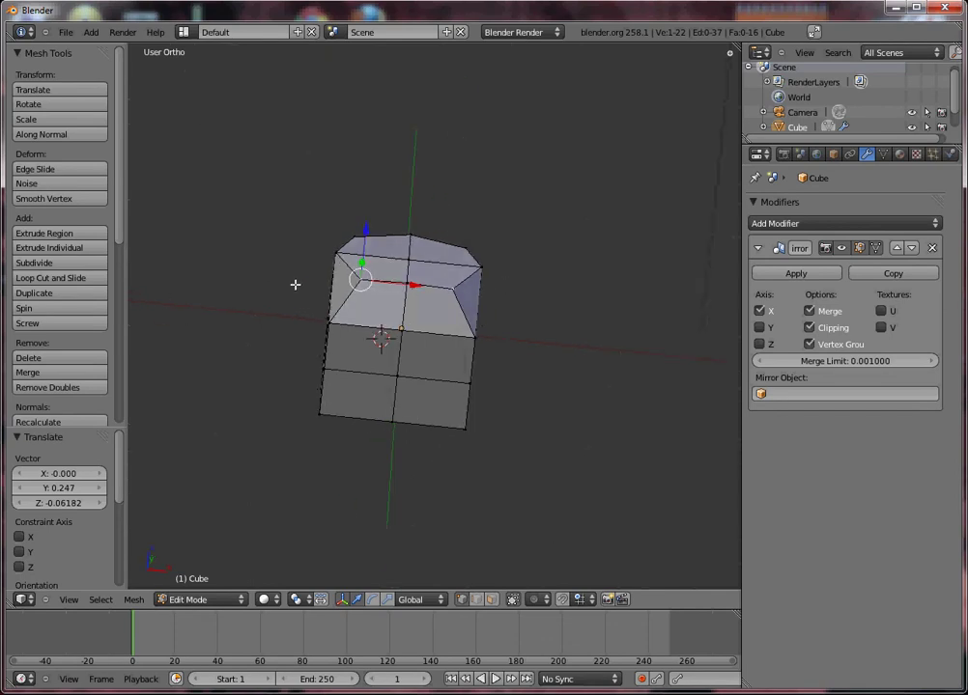
middle_drag(296, 284, 305, 413)
middle_drag(458, 262, 436, 351)
key(KP_1)
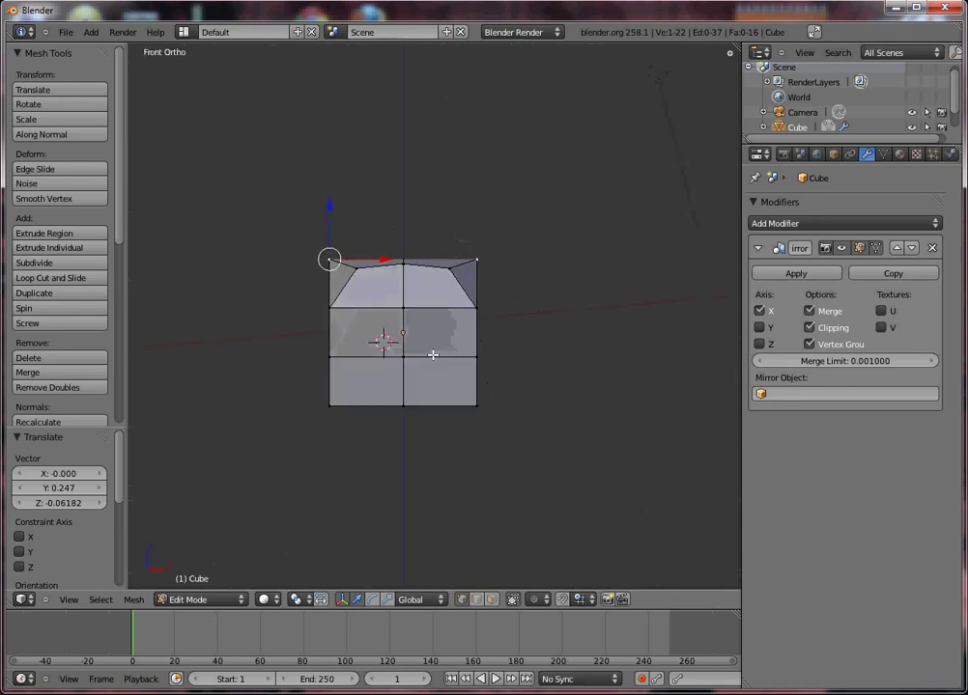
key(g)
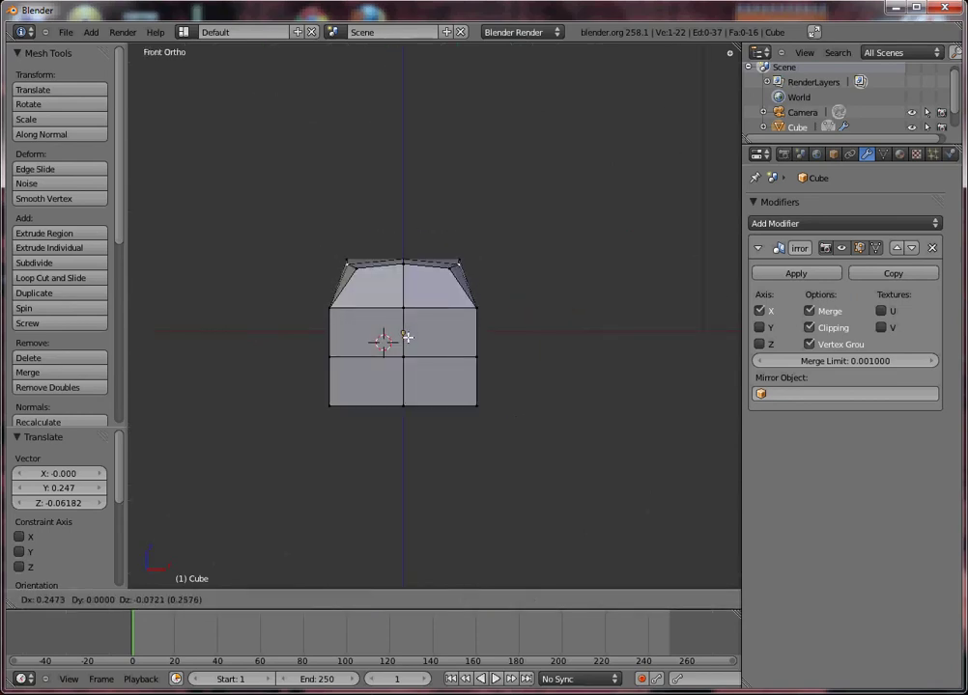
click(406, 336)
middle_drag(384, 339, 393, 339)
- In Right Ortho wireframe view, move the upper-left and upper-right top vertices of the block into place
key(KP_3)
key(z)
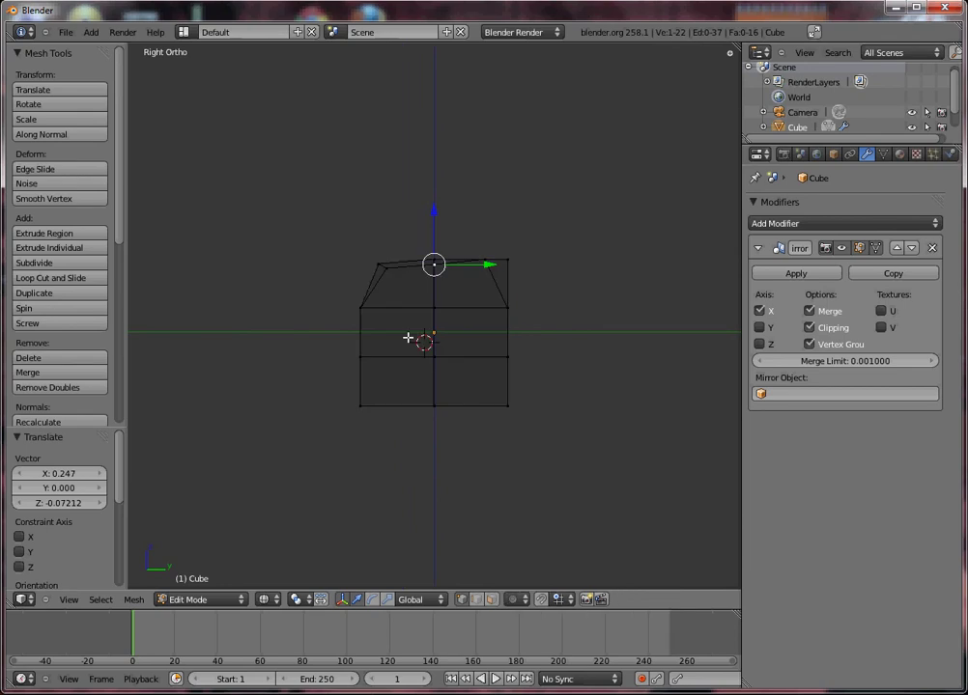
shift+middle_drag(465, 252, 460, 341)
scroll(395, 344, up, 2)
key(a)
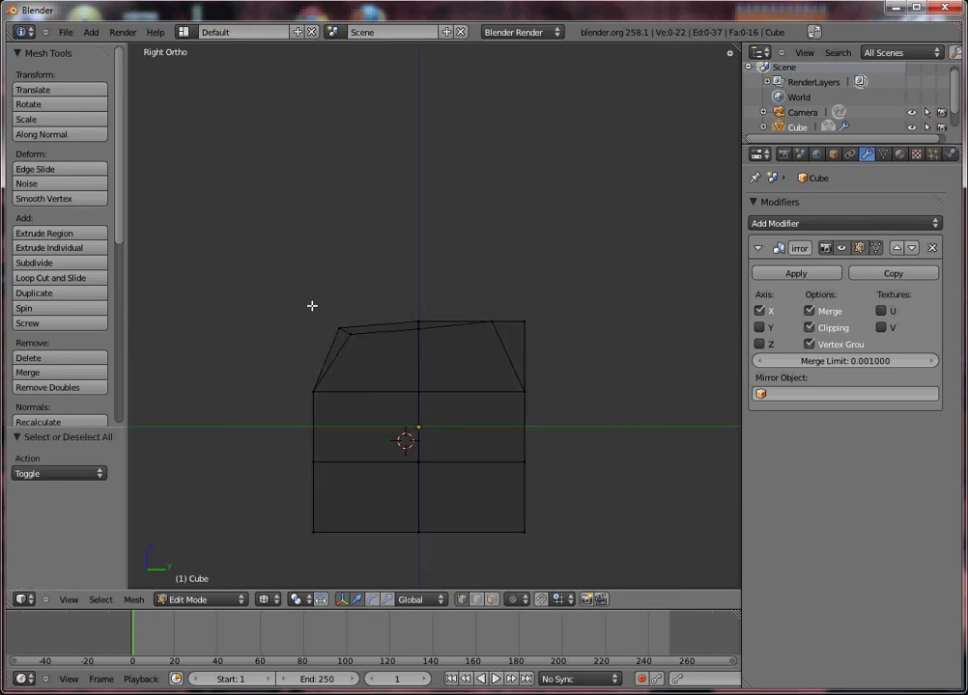
drag(381, 359, 381, 363)
key(g)
click(391, 381)
key(a)
key(g)
click(488, 347)
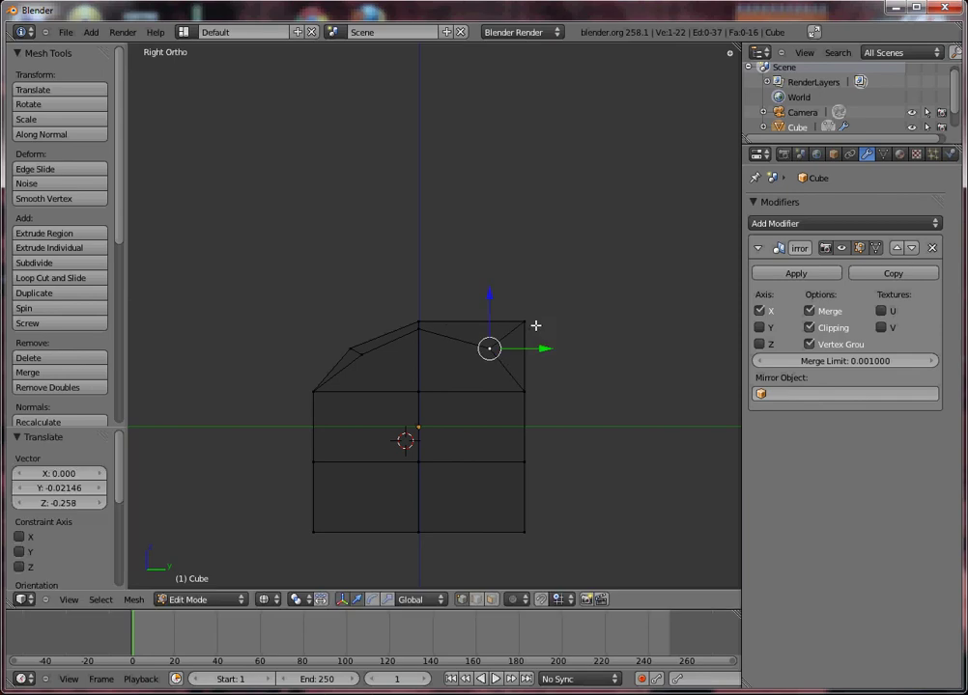
- Pull the top-band corner vertex and the upper-right roof vertex inward, then move the corner down-left
right_click(533, 325)
key(g)
click(507, 348)
key(a)
right_click(492, 342)
key(g)
click(502, 368)
key(a)
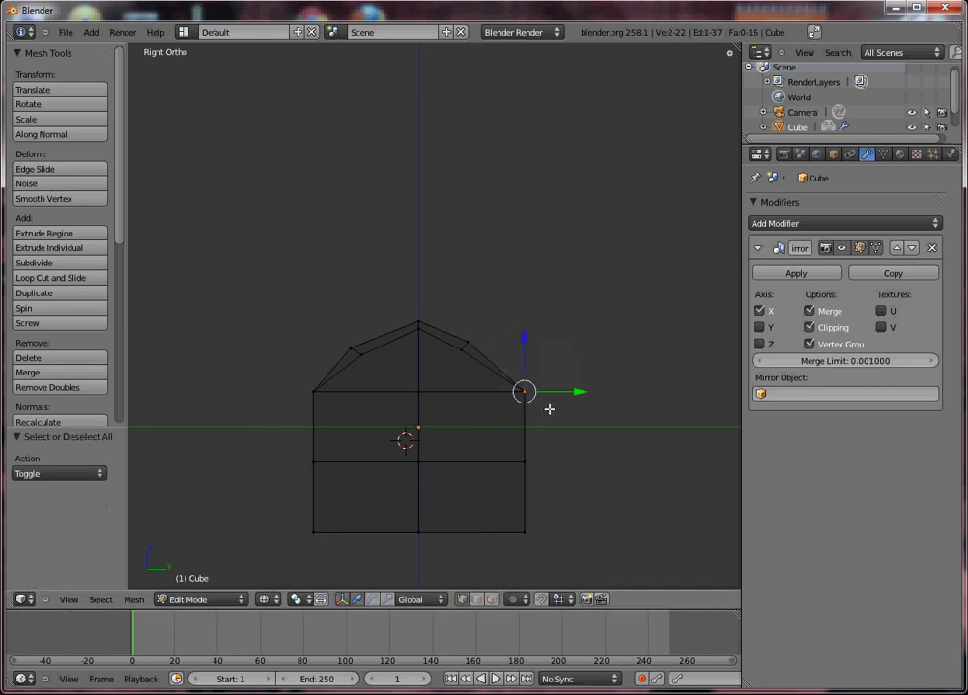
key(g)
click(527, 411)
key(a)
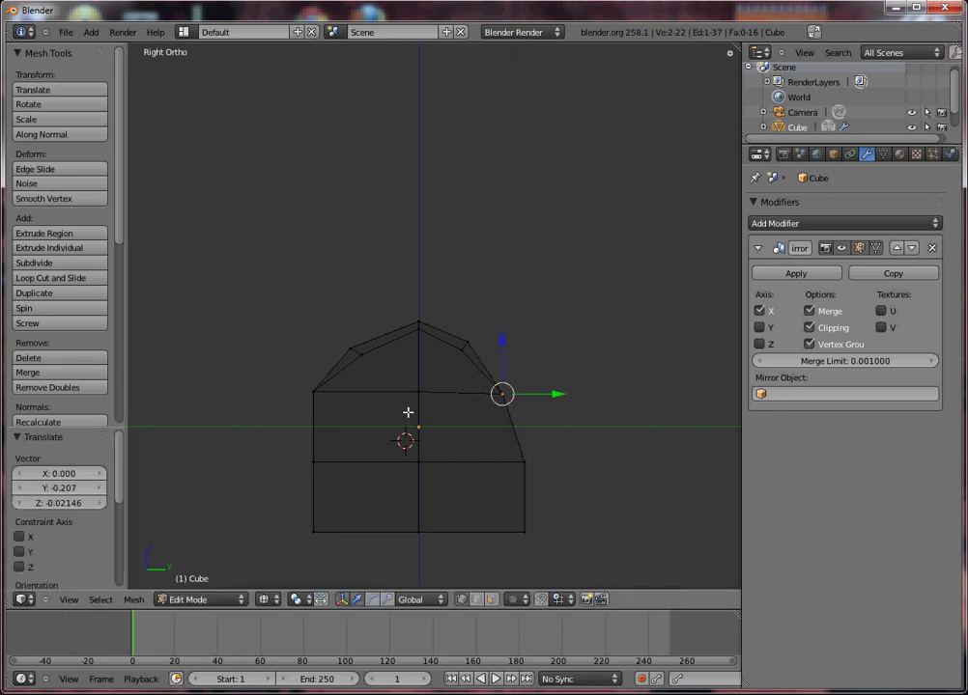
- Move the left roof-edge vertex down and the lower-left profile vertex up and inward
right_click(307, 395)
key(g)
click(339, 428)
key(a)
key(b)
drag(298, 460, 344, 480)
key(g)
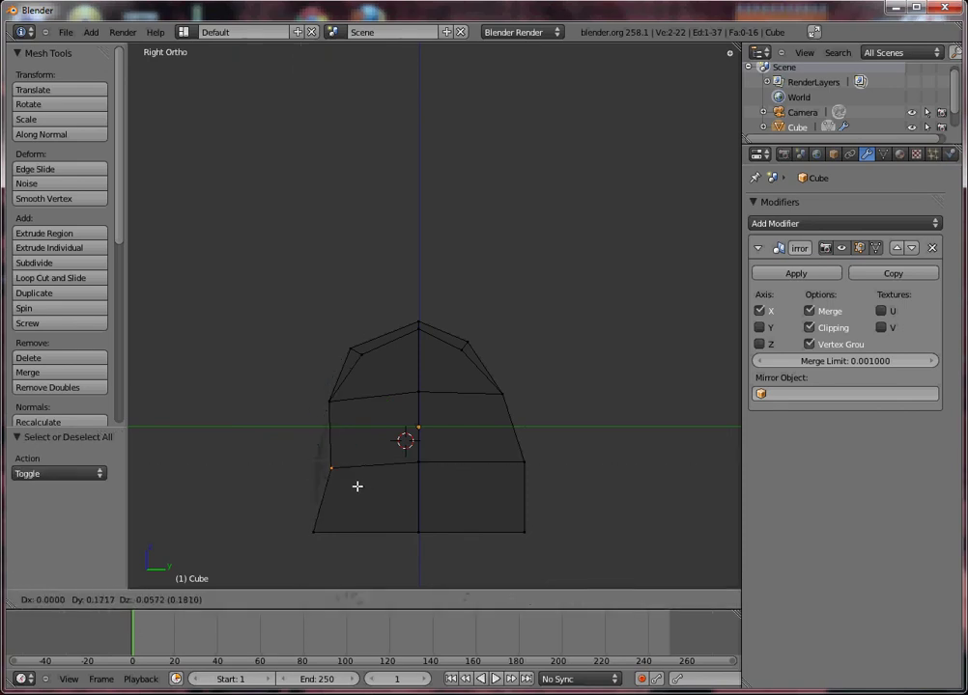
click(357, 485)
- Box-select and pull the bottom-left and right-side profile vertices inward to taper the lower corners
key(a)
key(b)
drag(301, 514, 359, 551)
key(g)
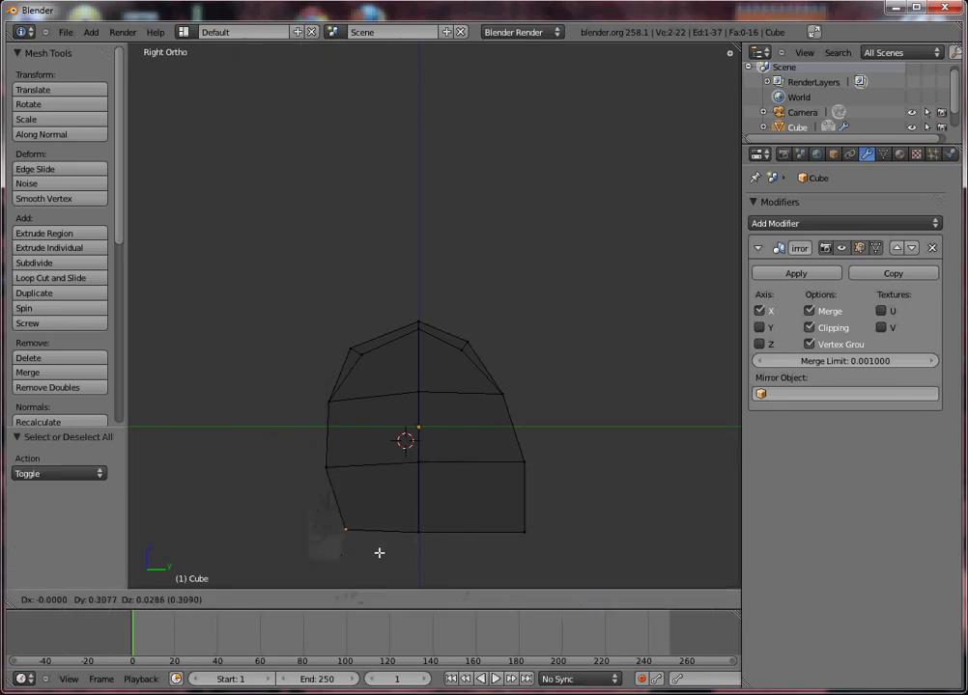
click(368, 553)
key(a)
key(b)
drag(501, 445, 537, 480)
key(g)
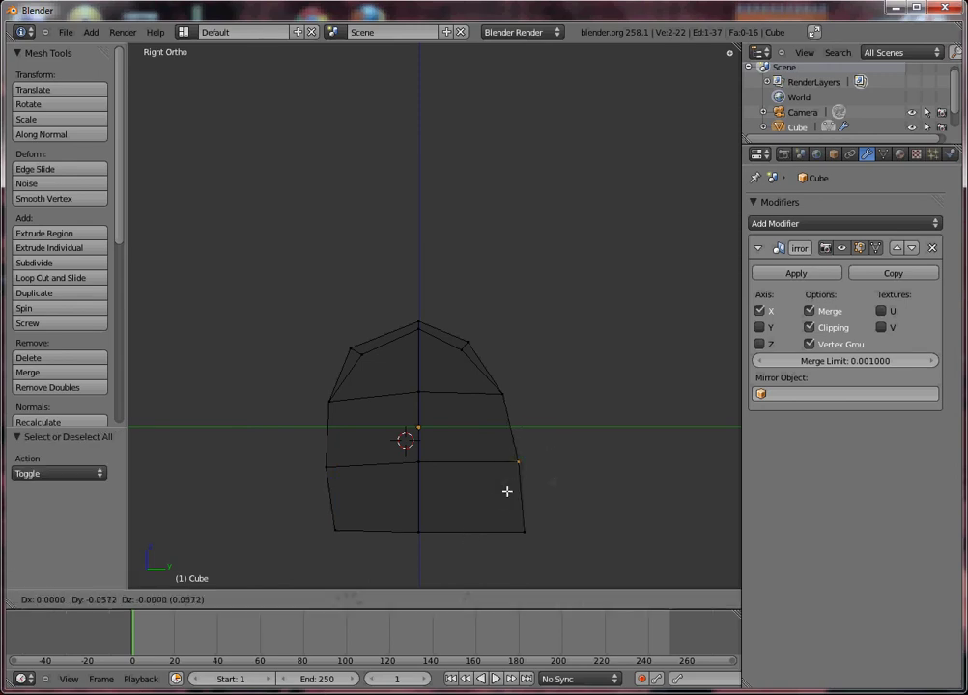
click(506, 493)
- Pull the bottom-right vertex up and inward, then check the shape in solid Object Mode
key(a)
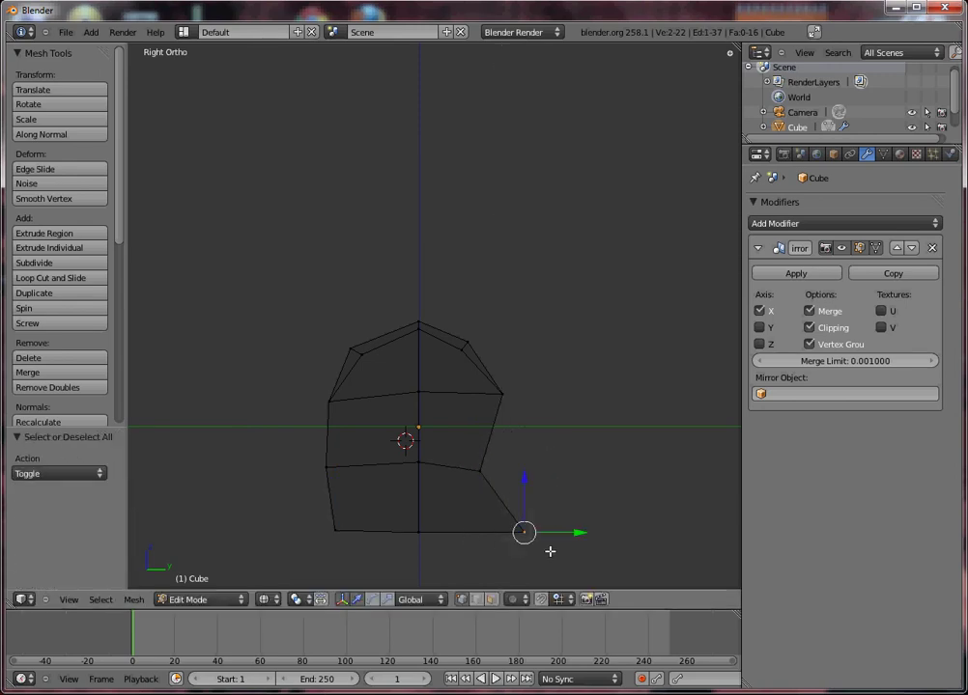
key(g)
click(479, 546)
key(Tab)
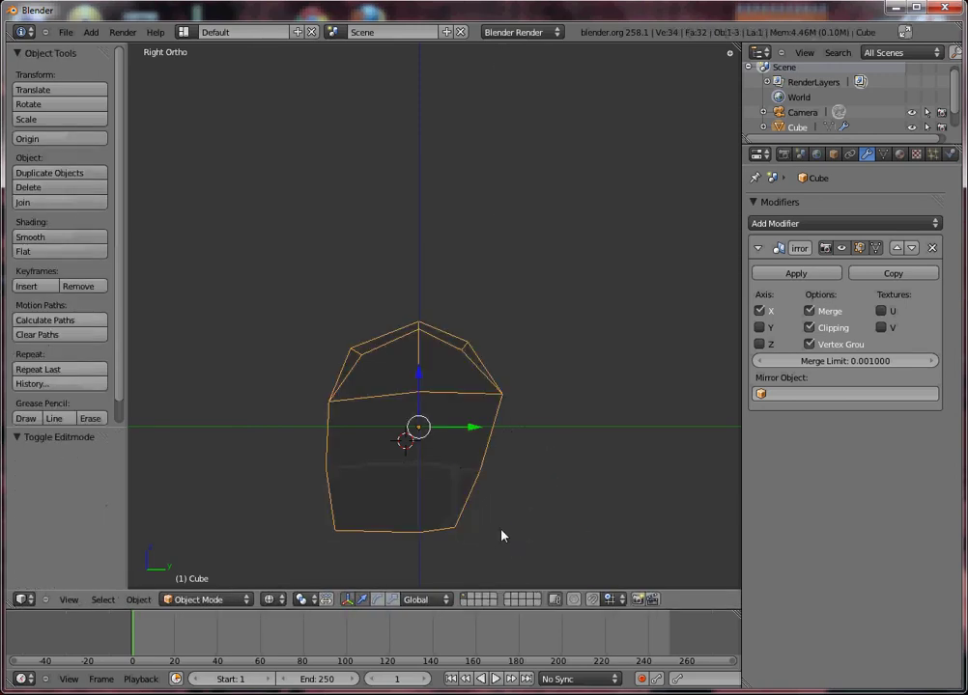
key(z)
mouse_move(496, 438)
middle_down()
mouse_move(392, 445)
mouse_move(382, 412)
mouse_move(340, 434)
middle_up()
key(Tab)
- In Front Ortho wireframe, box-select the left-half vertices and narrow them toward the centre along X
key(KP_1)
key(a)
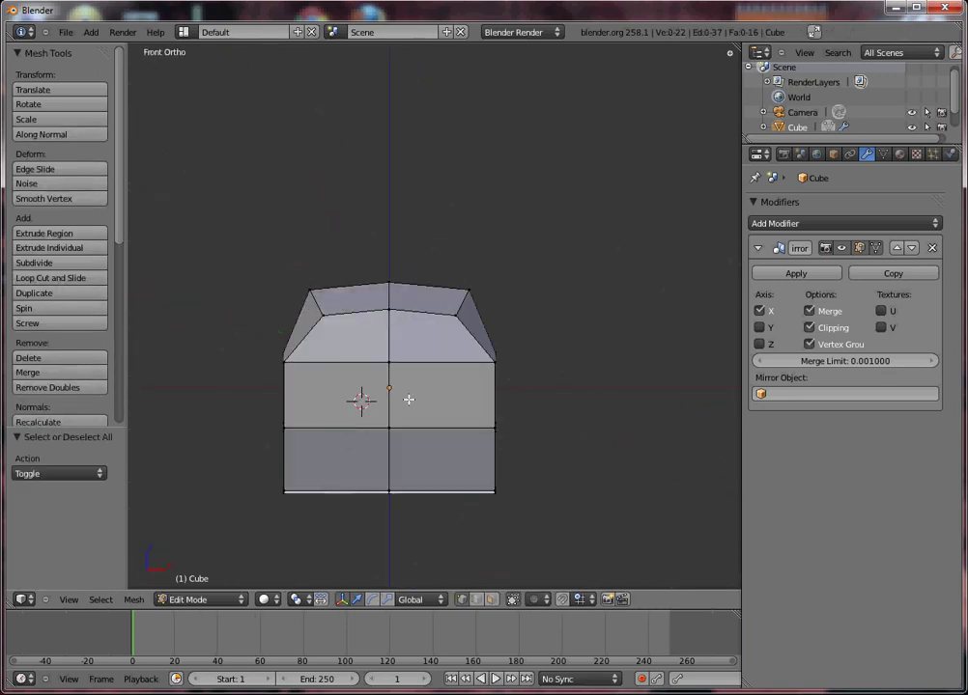
key(b)
drag(446, 264, 554, 530)
key(a)
key(z)
key(b)
drag(222, 265, 356, 535)
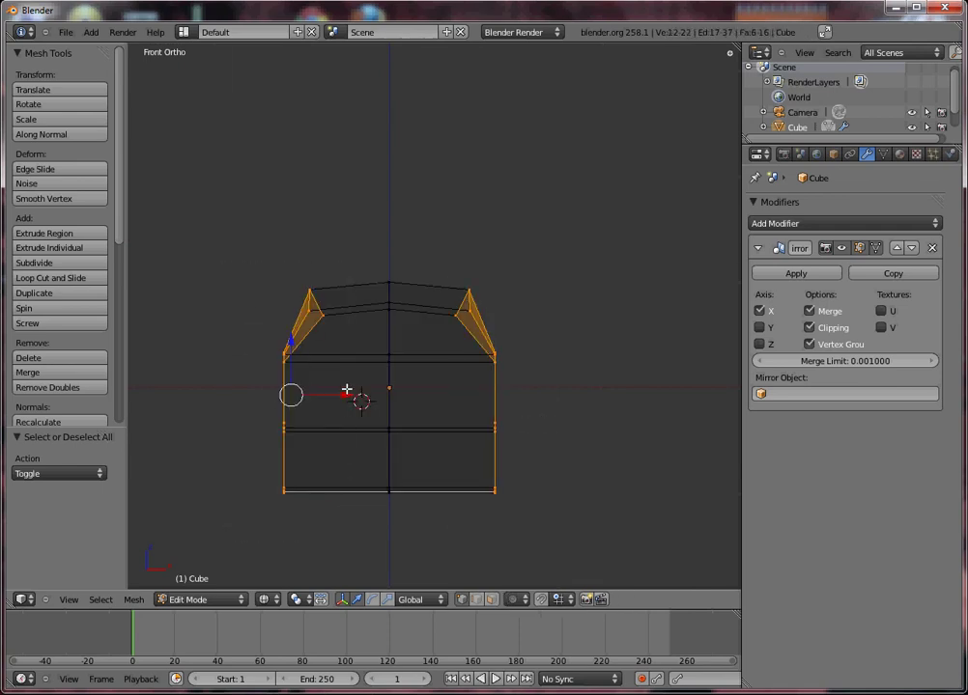
key(g)
key(x)
click(357, 393)
- Taper the bottom-left vertex and a left middle-ring vertex inward along X
key(a)
right_click(295, 491)
key(g)
key(x)
click(375, 498)
key(a)
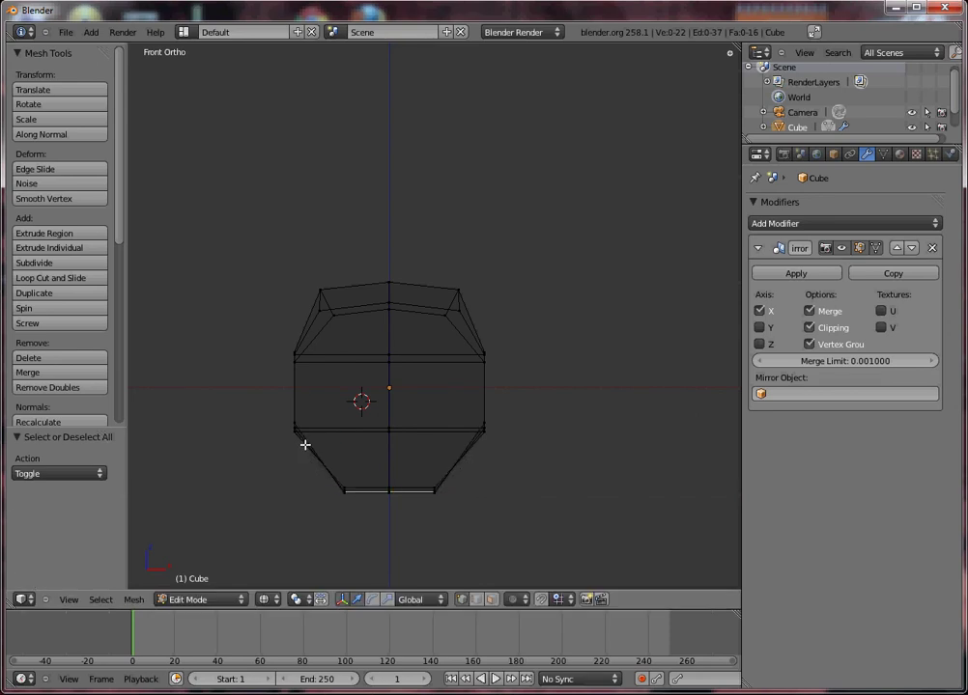
drag(344, 463, 336, 452)
key(g)
key(x)
click(353, 429)
- Pull another left middle-ring vertex inward along X and lower the top-left vertices along Z
key(a)
drag(324, 373, 352, 311)
key(g)
key(x)
click(340, 338)
key(a)
key(g)
key(z)
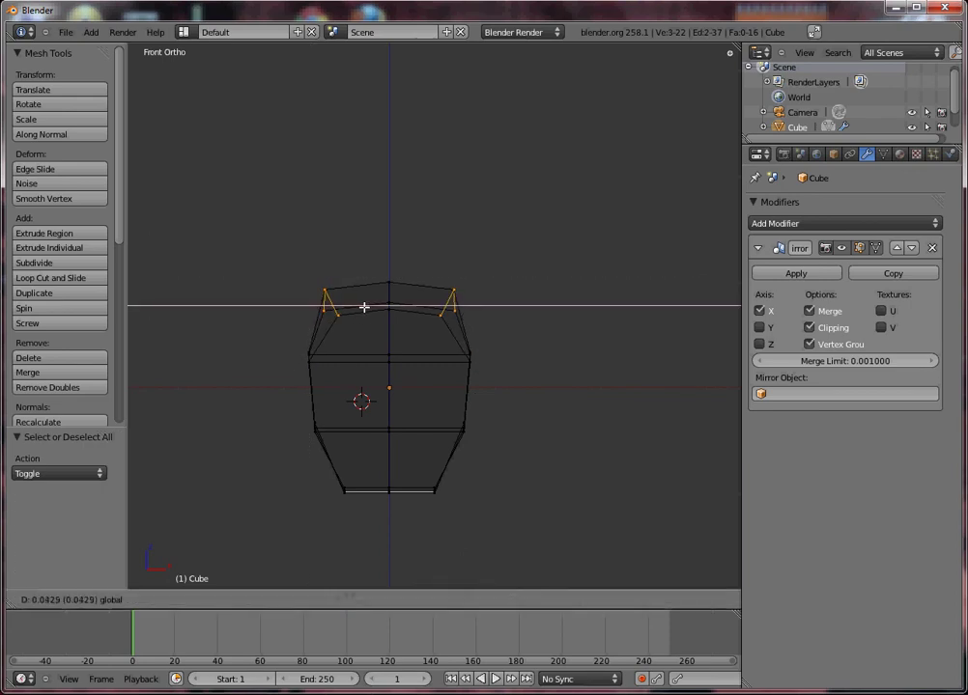
click(367, 316)
- Inspect the head from side and front views in Object Mode, then return to Edit Mode
key(Tab)
middle_drag(377, 386, 504, 469)
key(KP_3)
key(z)
key(KP_1)
key(z)
key(Tab)
mouse_move(496, 372)
middle_down()
mouse_move(400, 460)
mouse_move(372, 395)
mouse_move(388, 417)
mouse_move(480, 408)
mouse_move(430, 435)
mouse_move(364, 379)
middle_up()
- Slide several left-side head vertices along the X axis while orbiting to check the shape
drag(365, 385, 384, 387)
right_click(360, 335)
drag(395, 340, 358, 443)
middle_drag(358, 443, 339, 367)
right_click(320, 380)
drag(343, 383, 359, 471)
key(KP_1)
right_click(354, 486)
middle_drag(373, 490, 421, 363)
drag(421, 363, 362, 374)
middle_drag(362, 374, 529, 452)
- Widen the middle and lower edge loops along X and shift the bottom loop 0.128 along X
alt+right_click(528, 446)
key(g)
key(x)
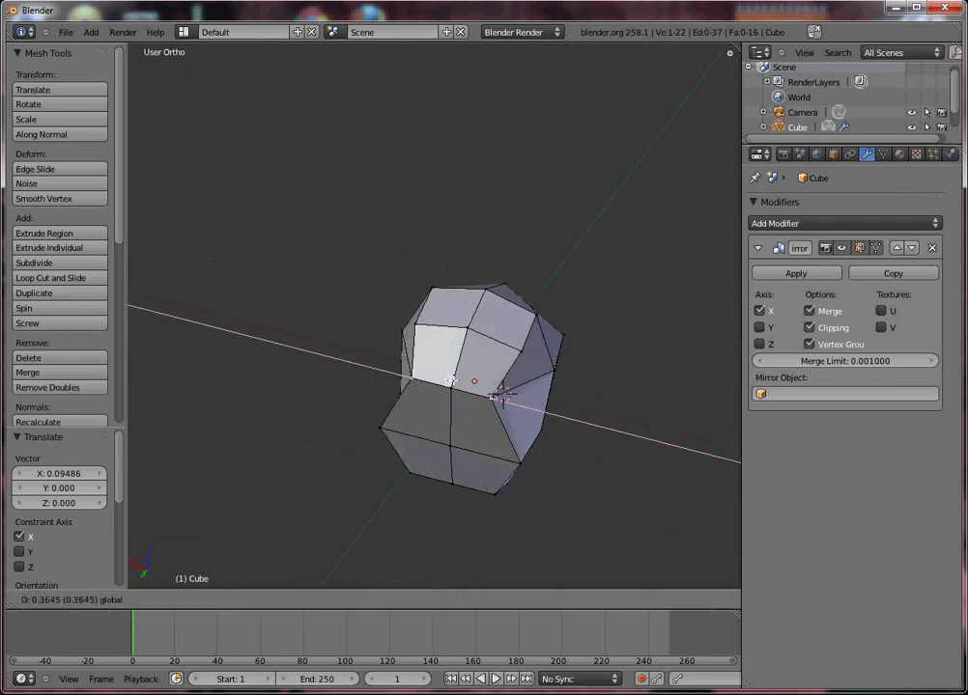
click(514, 491)
alt+right_click(518, 458)
key(g)
key(x)
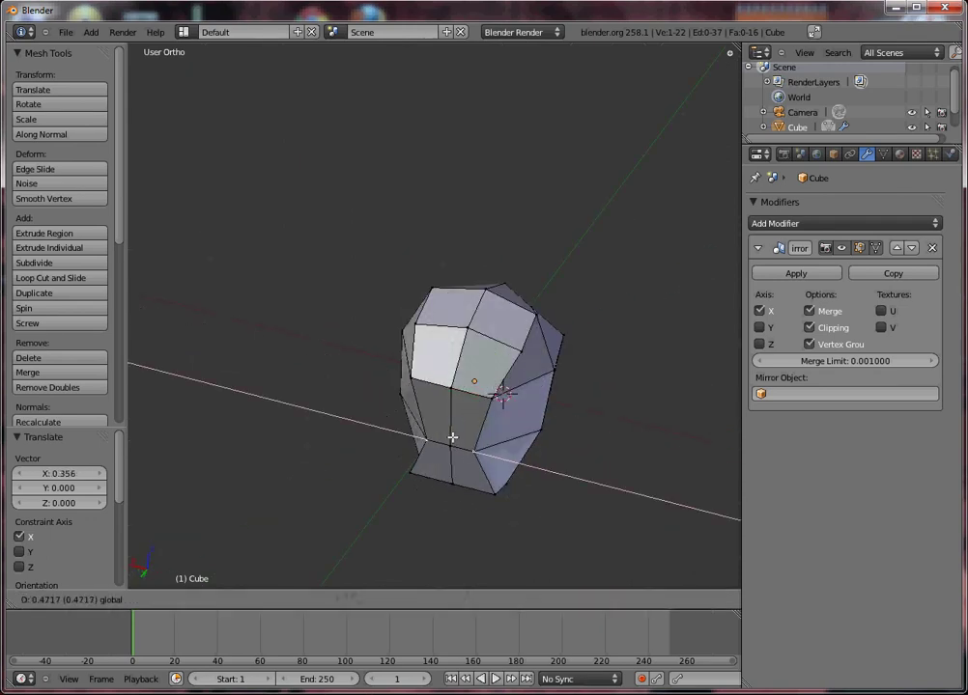
click(443, 473)
middle_drag(443, 473, 494, 481)
alt+right_click(475, 488)
key(g)
key(x)
click(462, 372)
- Lower the top vertex of the head in Front Ortho view
middle_drag(462, 372, 471, 386)
right_click(534, 320)
key(KP_1)
key(g)
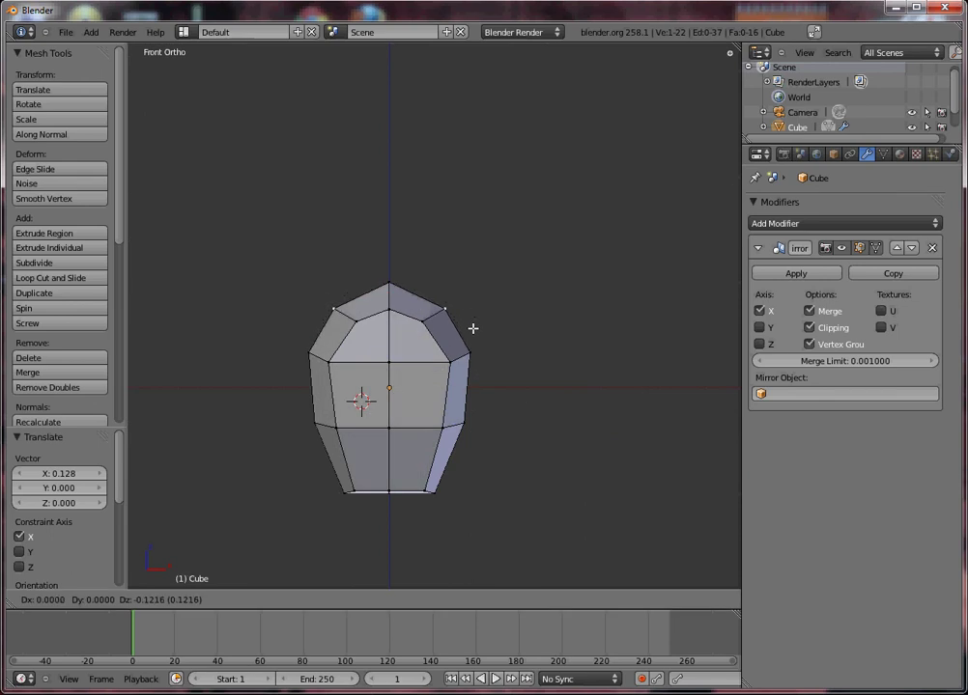
click(480, 326)
- Push the top vertex of the head outward and recheck its position from the front view
key(g)
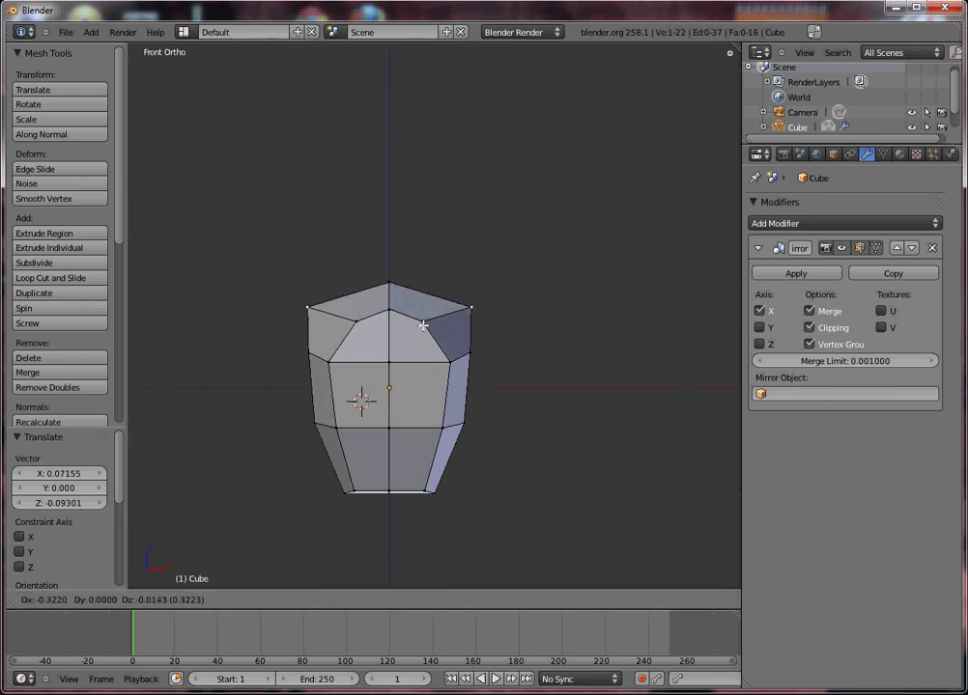
click(434, 329)
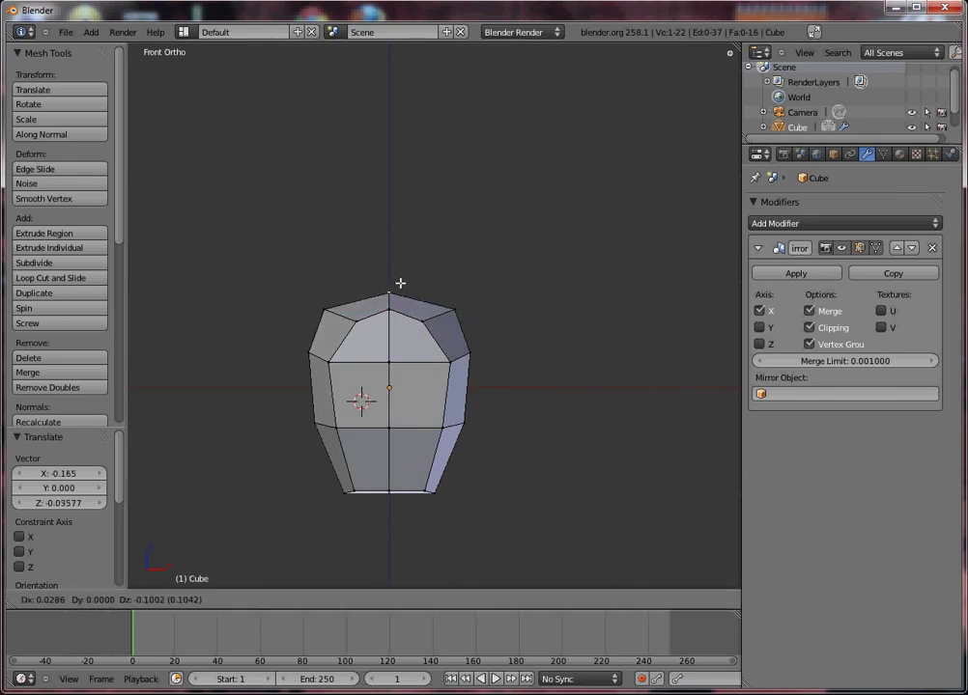
middle_drag(400, 283, 415, 383)
middle_drag(331, 335, 328, 370)
mouse_move(386, 360)
middle_down()
mouse_move(334, 387)
mouse_move(375, 358)
middle_up()
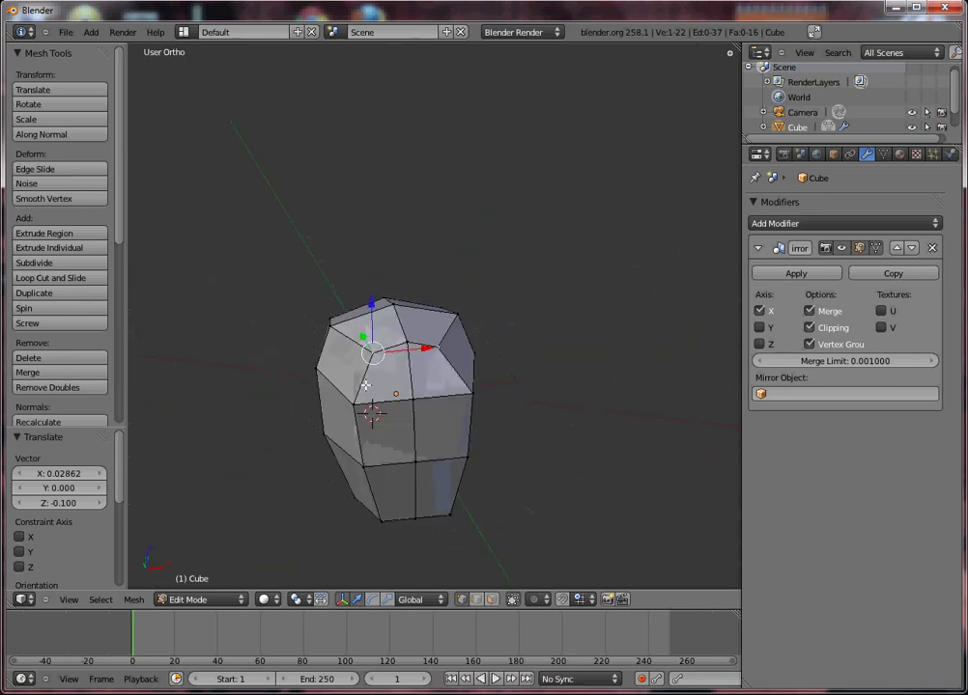
middle_drag(366, 385, 366, 388)
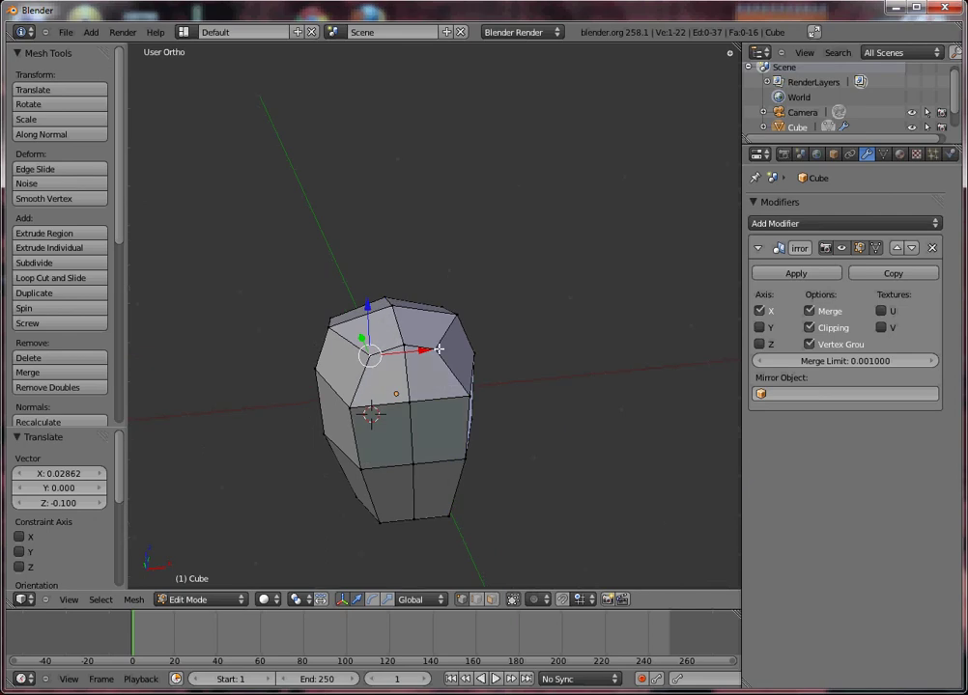
key(g)
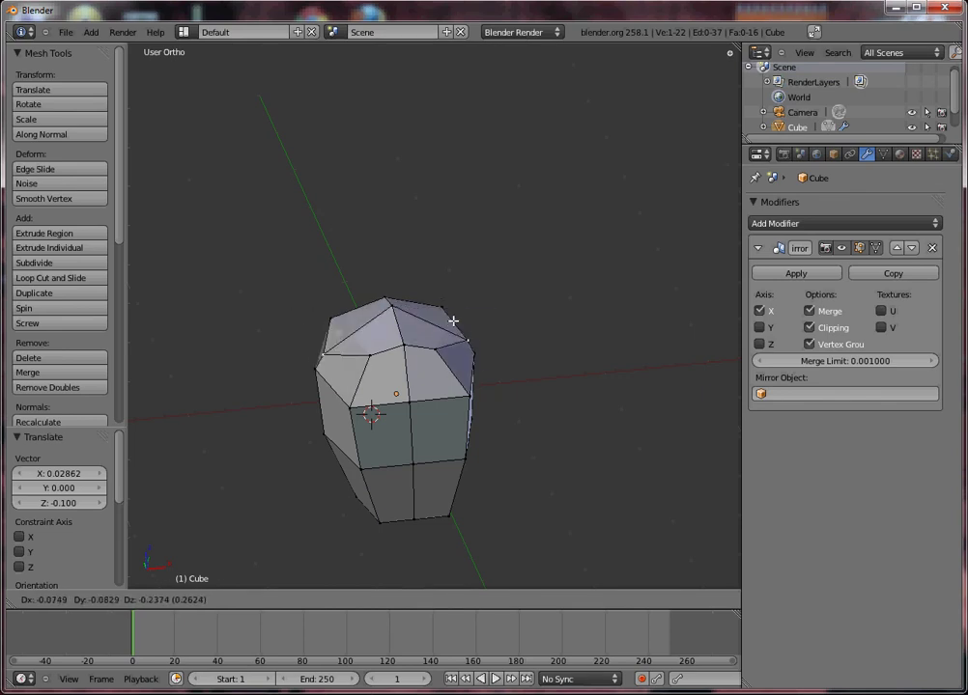
right_click(462, 326)
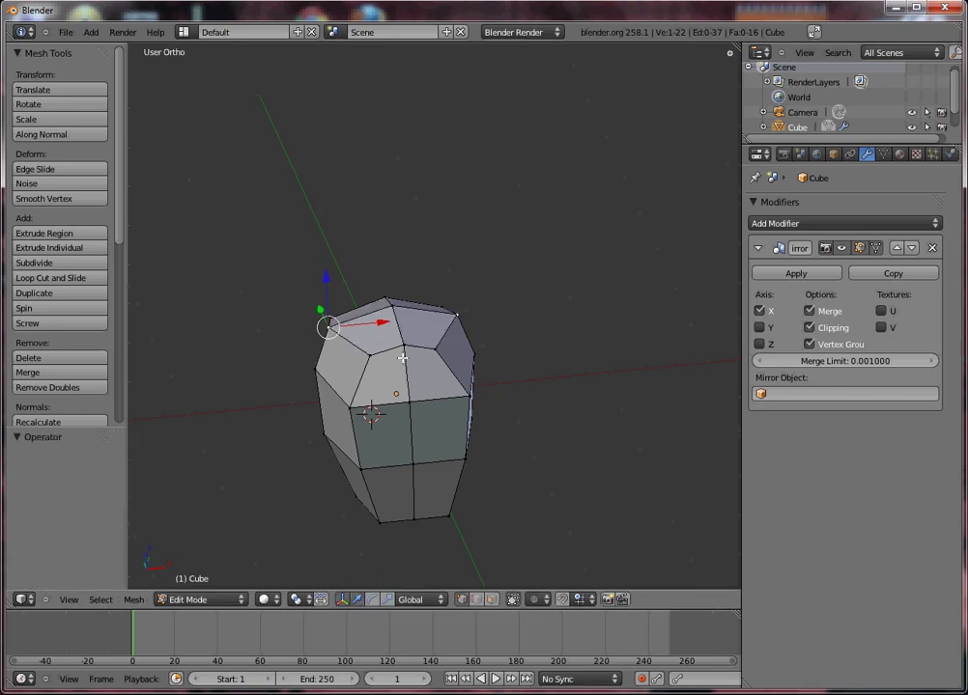
key(KP_1)
key(g)
click(400, 292)
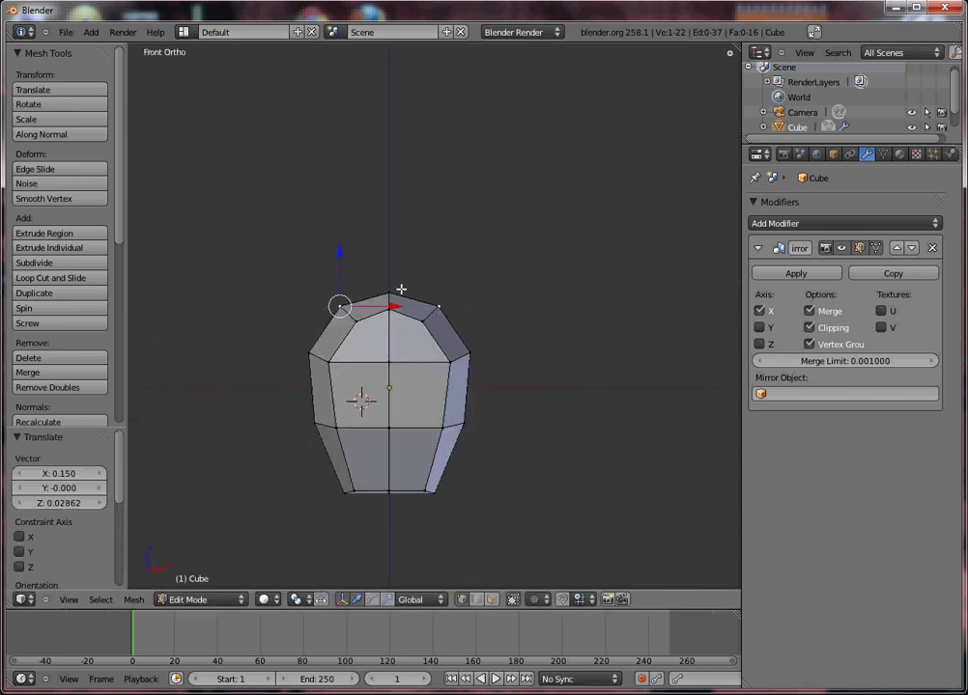
middle_drag(400, 291, 342, 375)
- Move the selected vertices along Y to fill out the skull, comparing against the front view
key(g)
key(y)
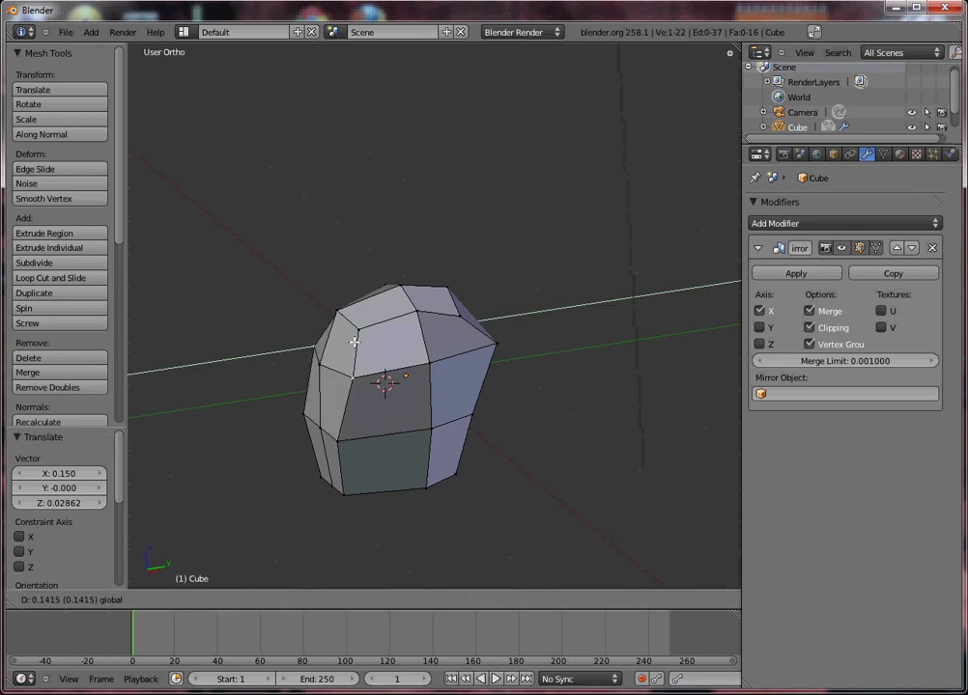
click(264, 410)
middle_drag(264, 410, 580, 406)
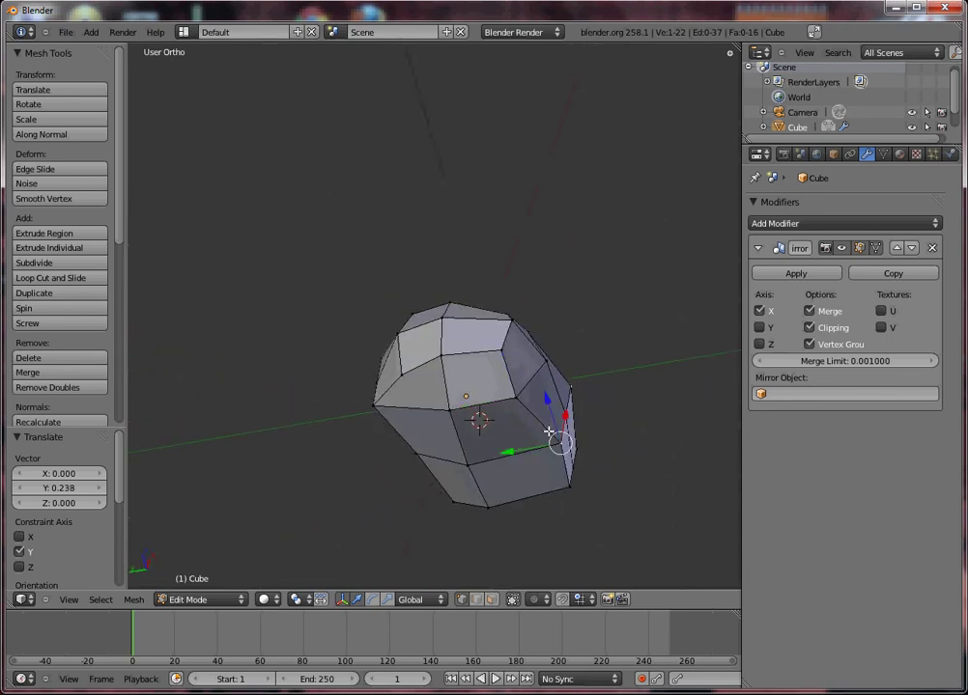
drag(532, 446, 566, 501)
key(Tab)
key(KP_1)
key(Tab)
middle_drag(529, 493, 391, 383)
key(KP_1)
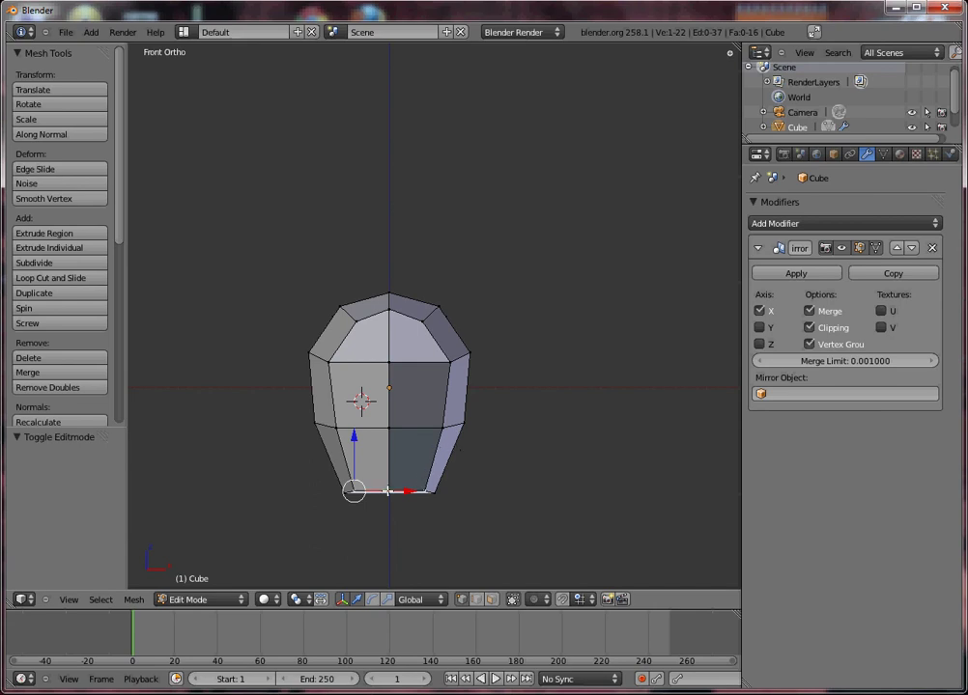
- Slide the side vertices along X, the mid-height one by -0.05008 and the higher one by 0.02862
drag(387, 491, 336, 422)
right_click(311, 352)
drag(331, 352, 335, 351)
middle_drag(439, 377, 333, 360)
key(KP_3)
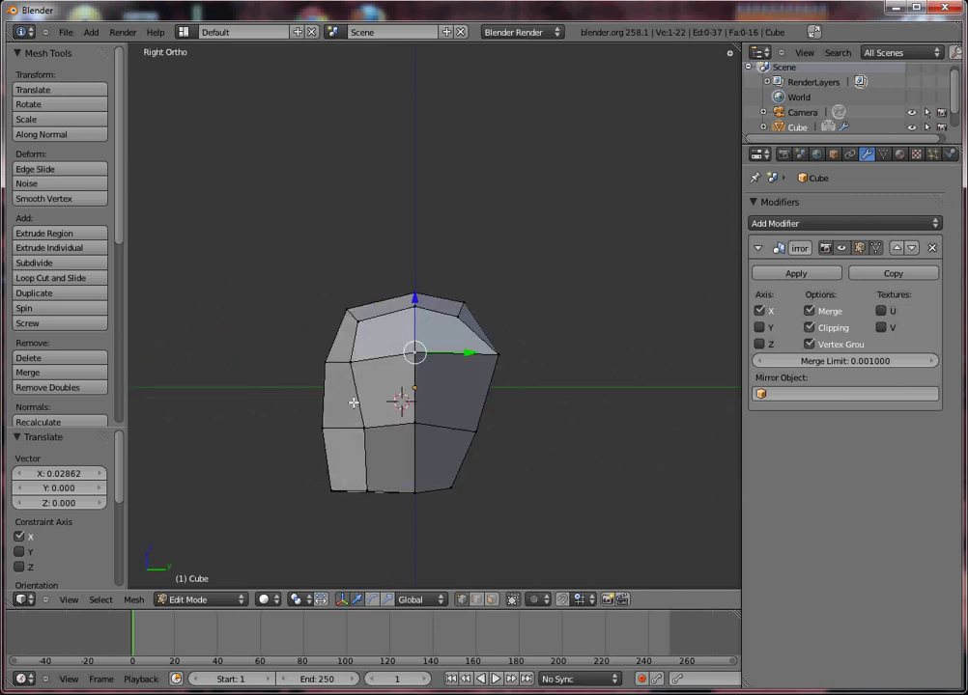
drag(385, 423, 374, 425)
key(Tab)
middle_drag(373, 425, 396, 334)
key(Tab)
- In face select mode, pick the bottom faces and pull them down along Z into a neck
key(ctrl+Tab)
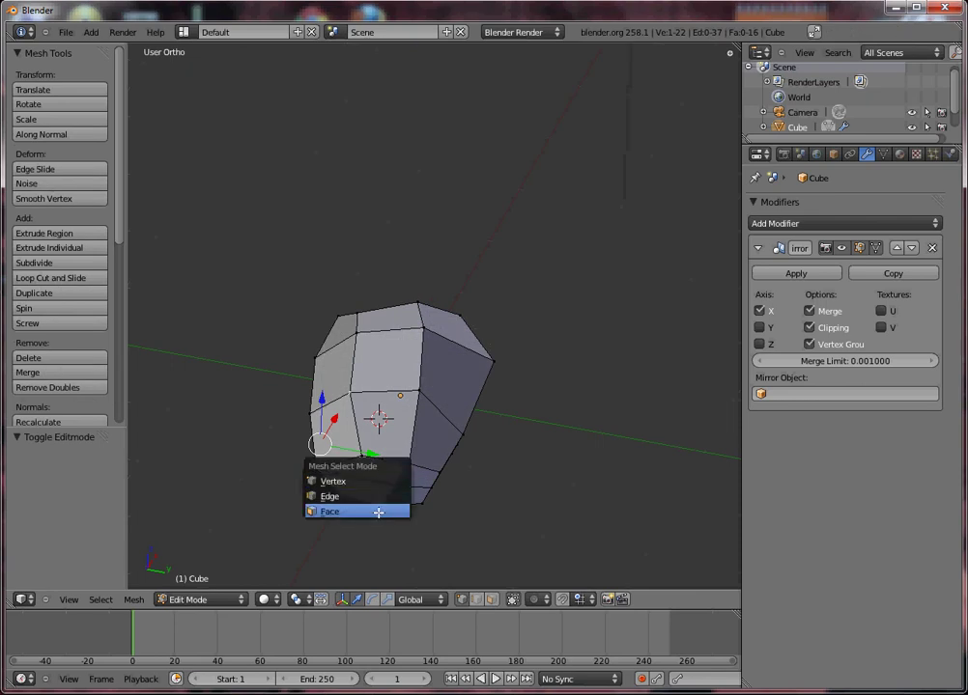
click(377, 511)
middle_drag(378, 504, 414, 400)
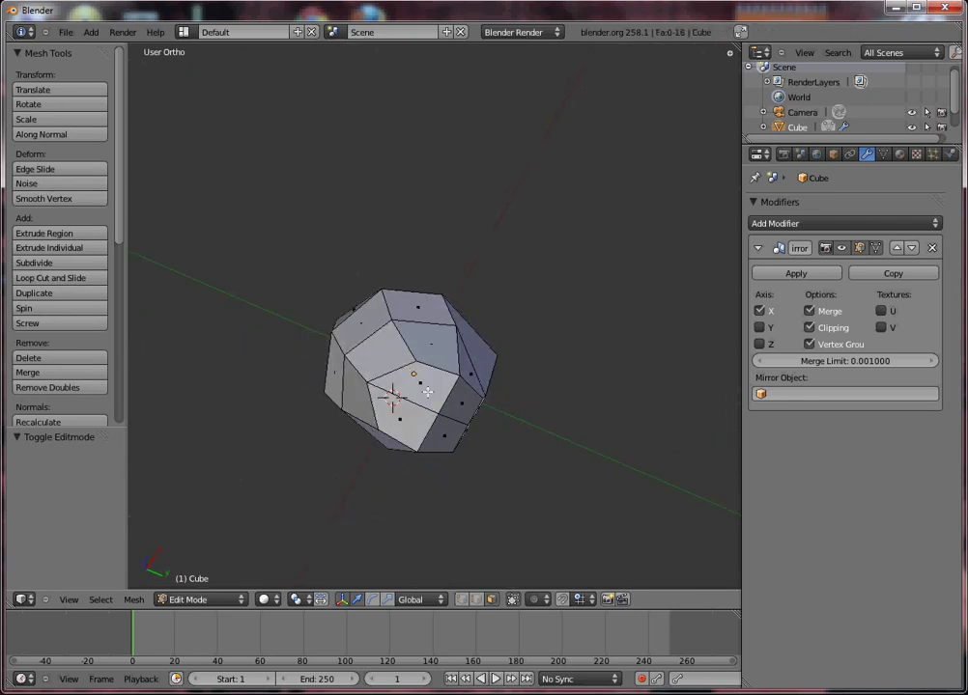
shift+right_click(456, 407)
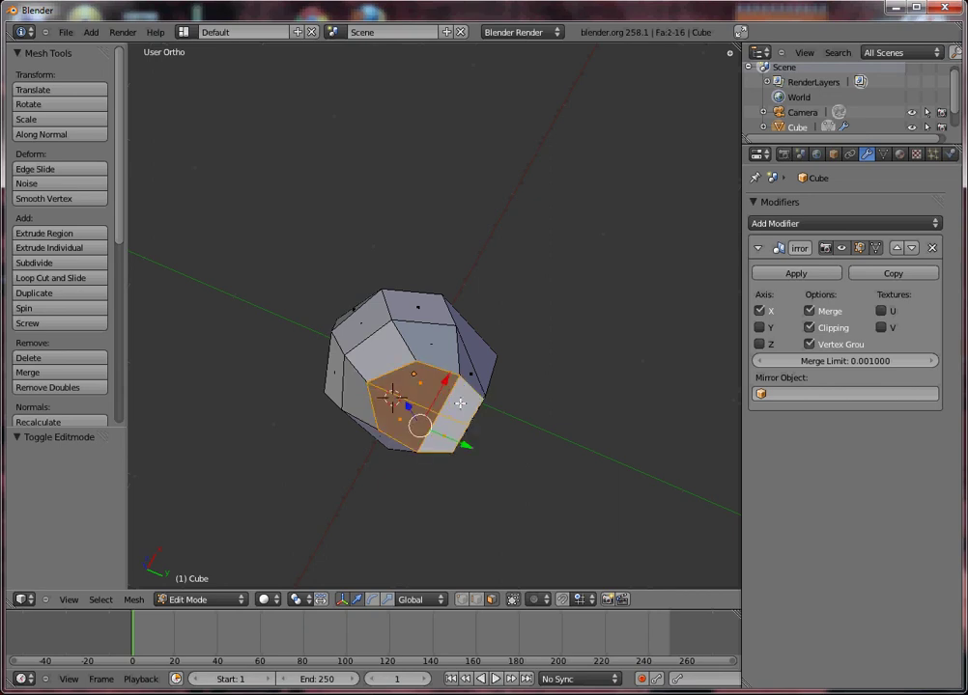
middle_drag(456, 407, 396, 305)
key(KP_3)
key(g)
key(z)
key(z)
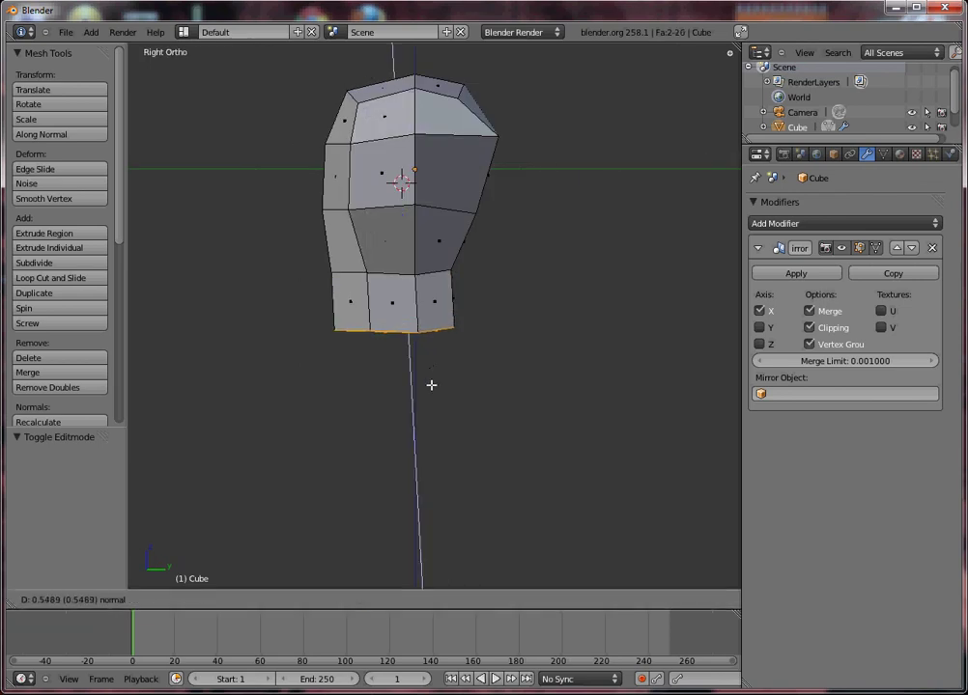
click(431, 378)
- Reposition the neck ring and scale it by 1.033
key(g)
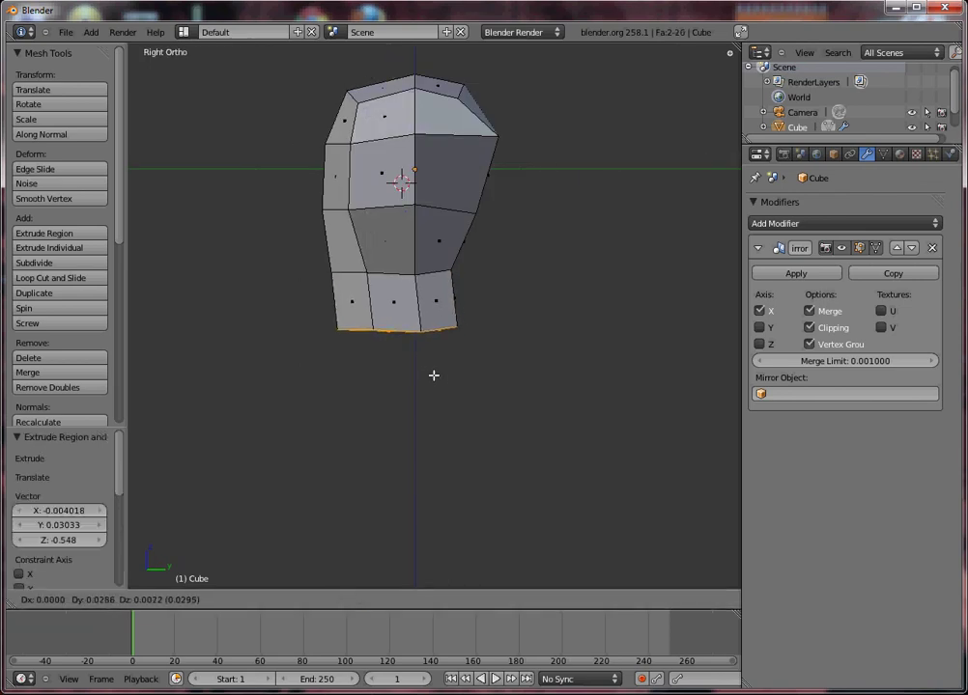
click(435, 377)
key(s)
click(404, 352)
middle_drag(341, 288, 456, 304)
key(KP_1)
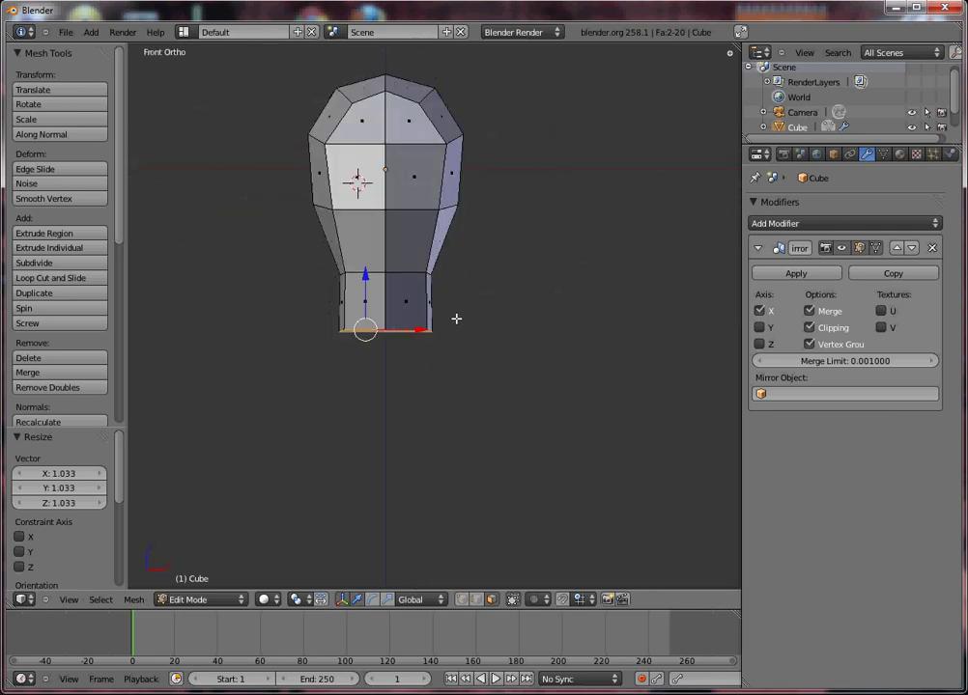
middle_drag(452, 356, 459, 282)
- In vertex mode, delete a stray neck vertex and nudge another vertex -0.0418 along X
key(ctrl+Tab)
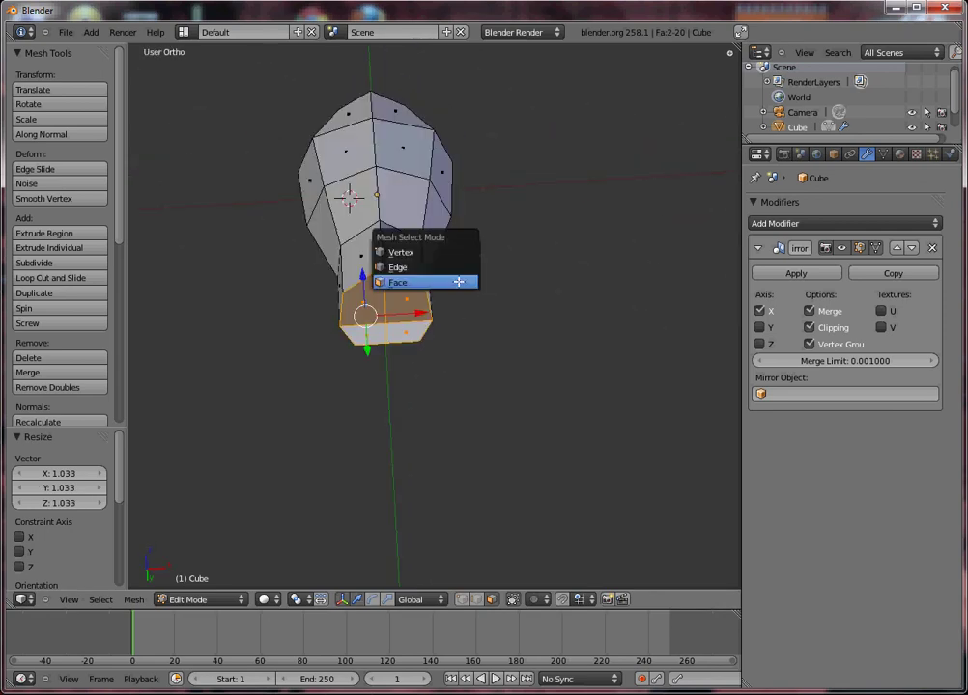
click(443, 251)
right_click(385, 326)
middle_drag(386, 326, 393, 456)
key(x)
click(391, 305)
key(KP_3)
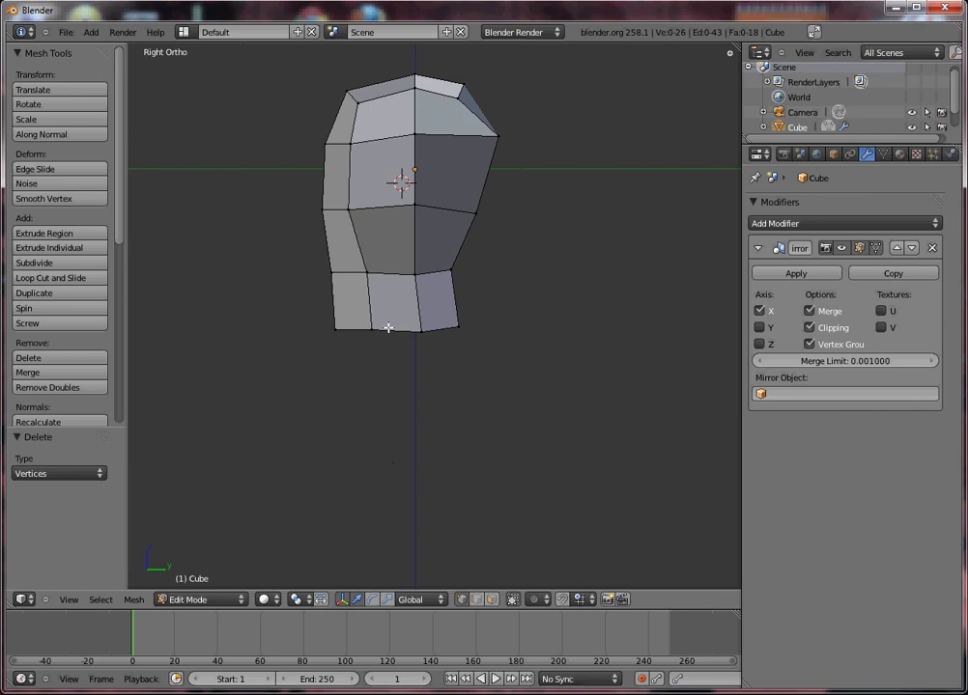
middle_drag(368, 332, 409, 412)
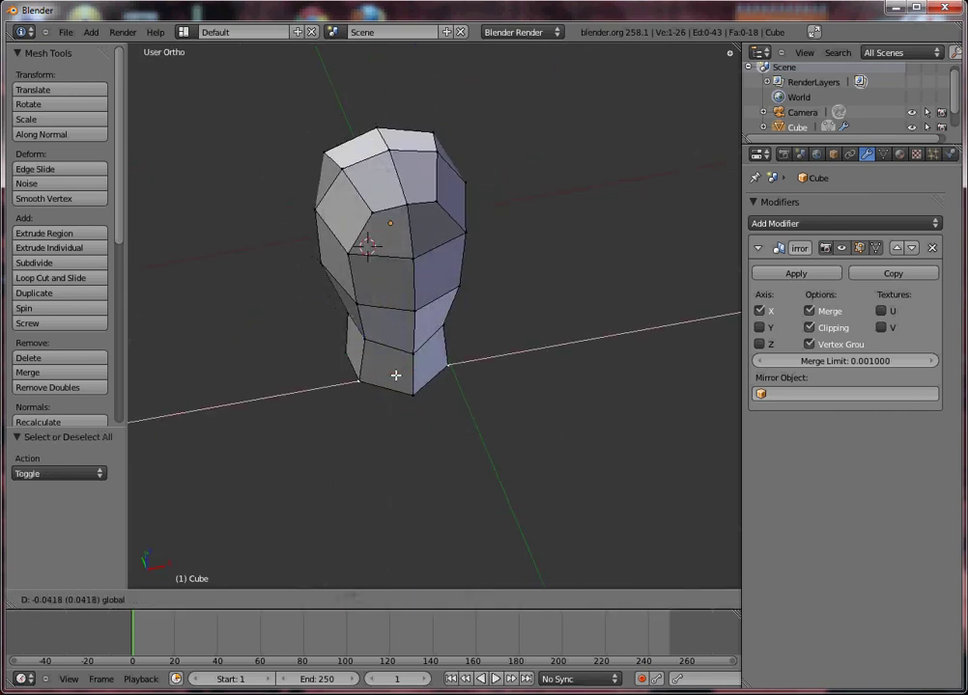
drag(398, 376, 355, 353)
- Inspect the head from the front and right views in Object and Edit Mode
key(Tab)
middle_drag(378, 370, 391, 319)
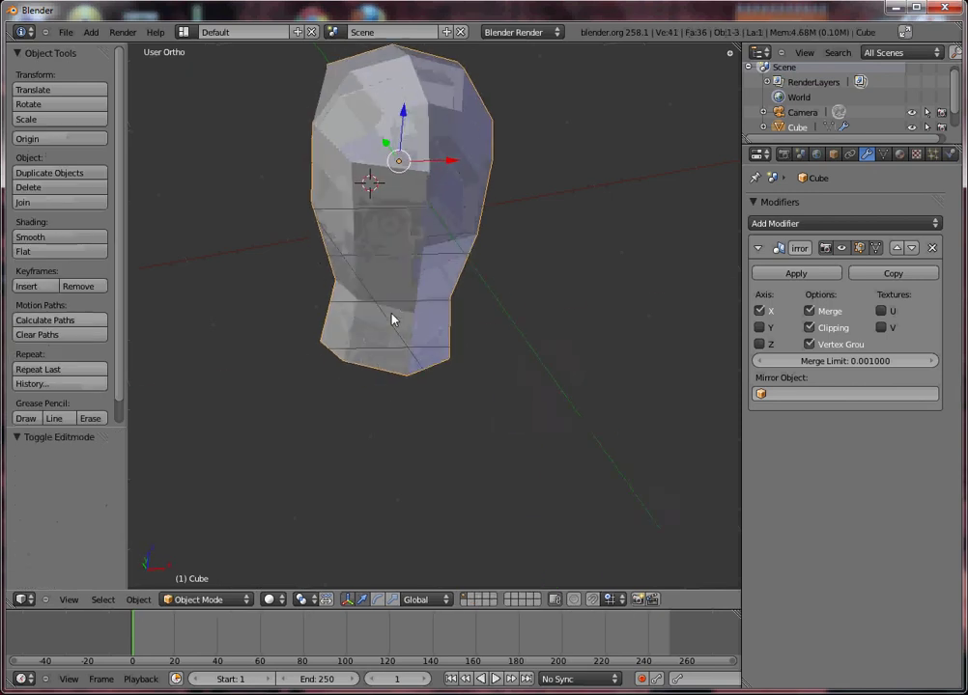
key(KP_1)
scroll(391, 320, down, 3)
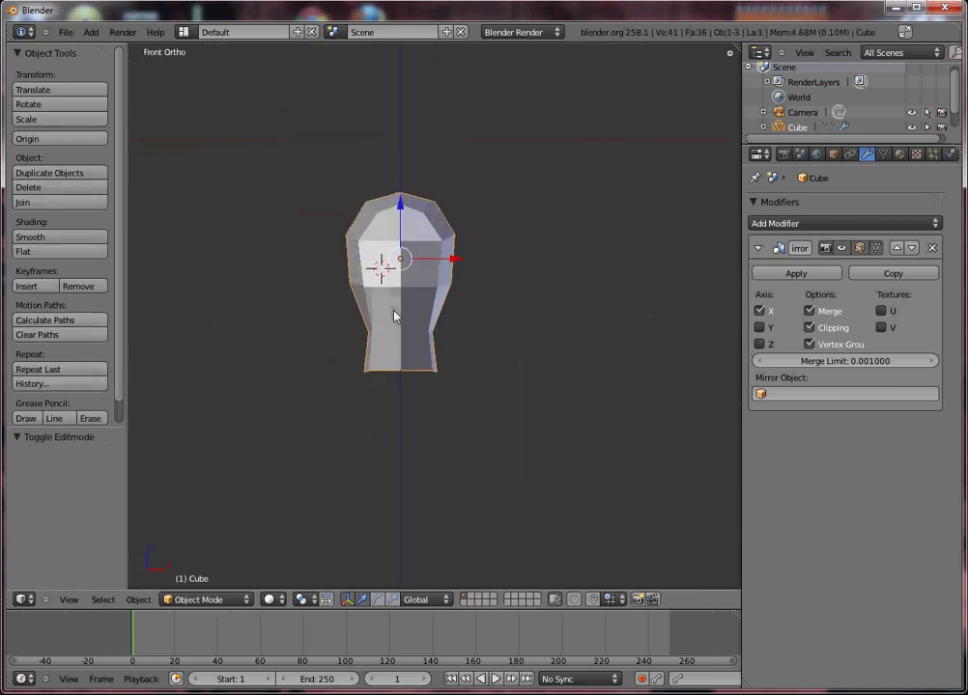
key(Tab)
middle_drag(447, 384, 309, 327)
key(KP_3)
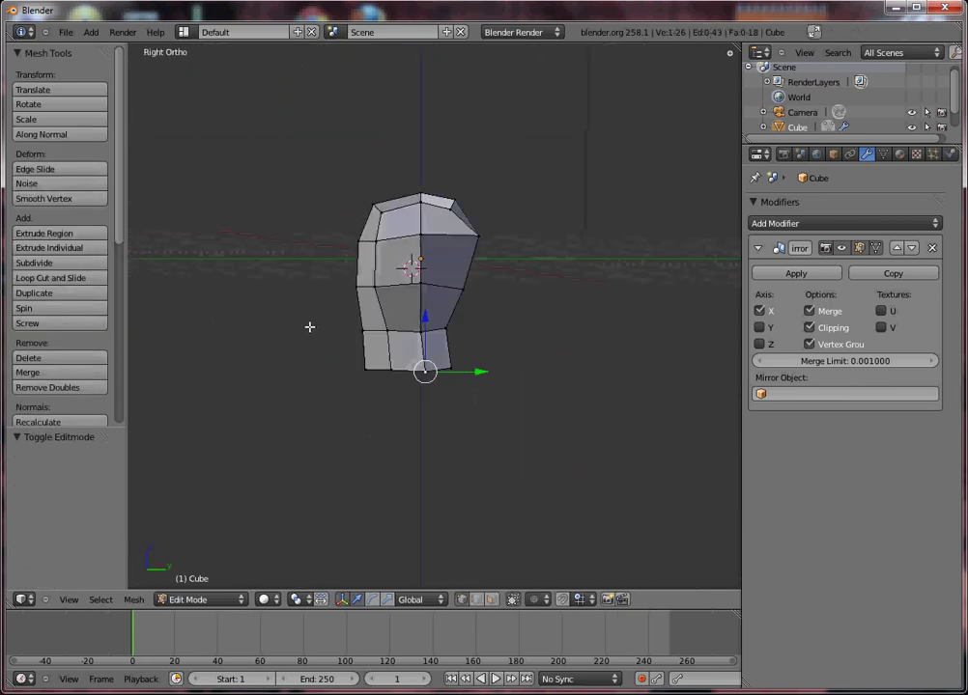
key(KP_1)
middle_drag(400, 354, 467, 375)
scroll(430, 296, up, 3)
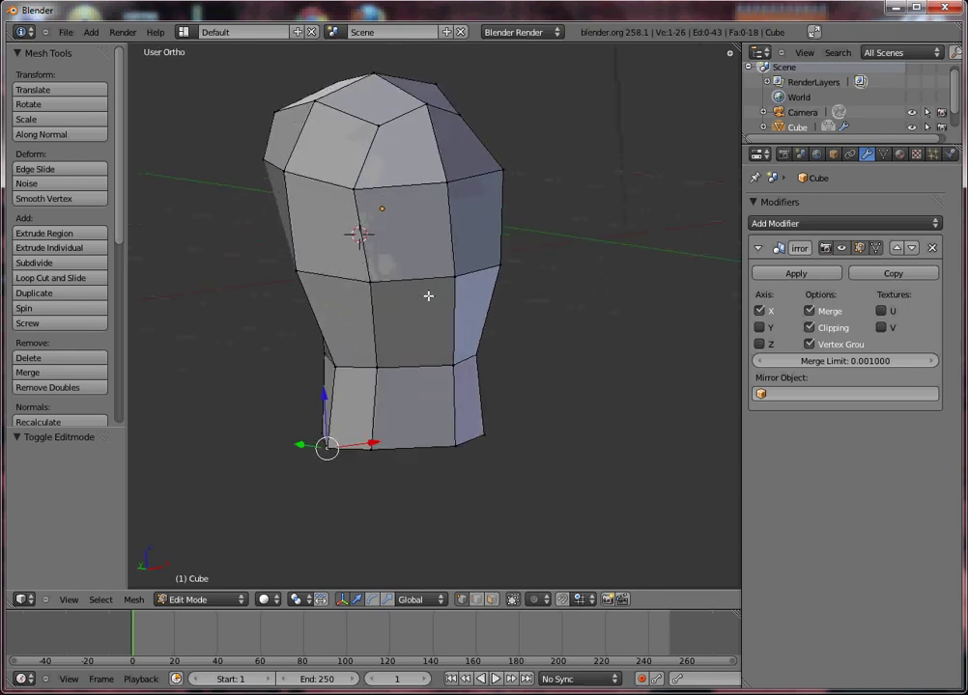
middle_drag(430, 296, 610, 438)
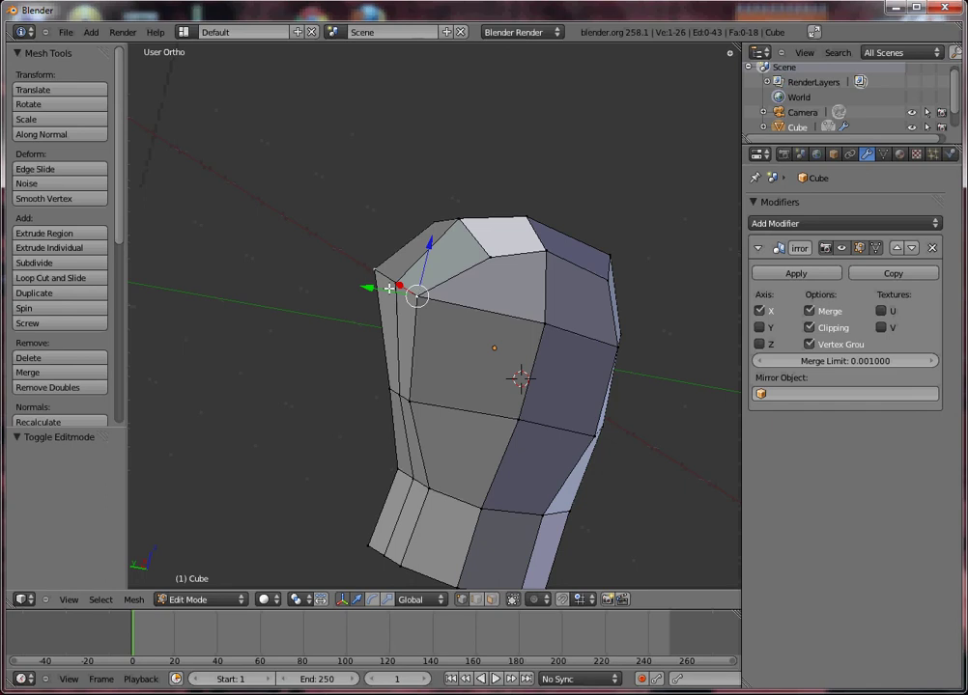
- Move side vertices front-to-back along Y to reshape the head's profile
drag(389, 288, 369, 302)
middle_drag(369, 303, 573, 317)
drag(562, 298, 502, 416)
middle_drag(503, 415, 431, 481)
key(Tab)
key(KP_1)
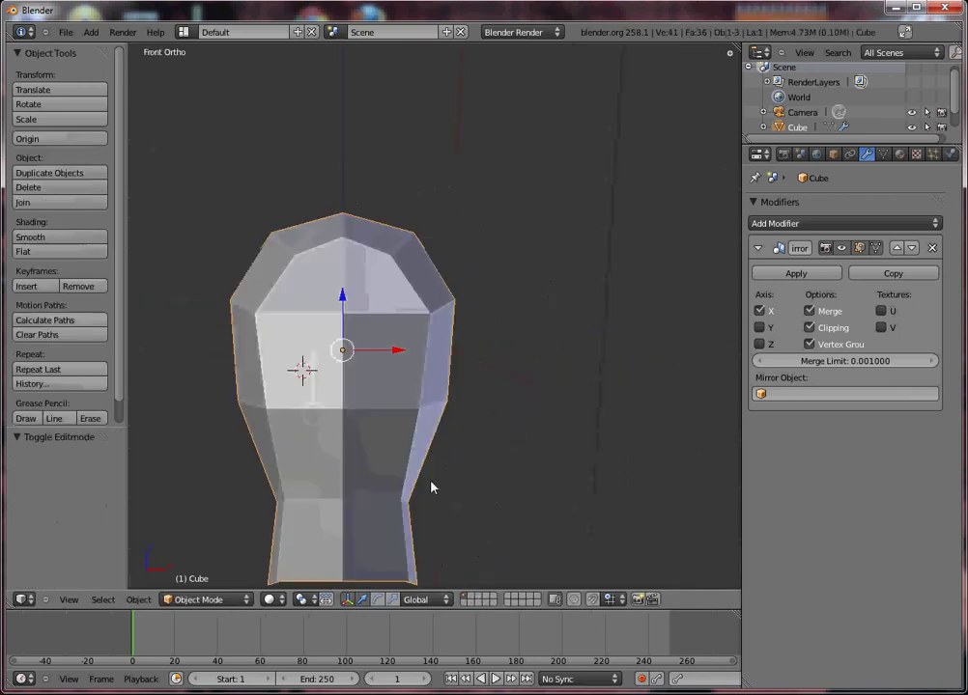
key(Tab)
middle_drag(477, 242, 348, 290)
key(KP_3)
middle_drag(386, 371, 454, 358)
key(KP_1)
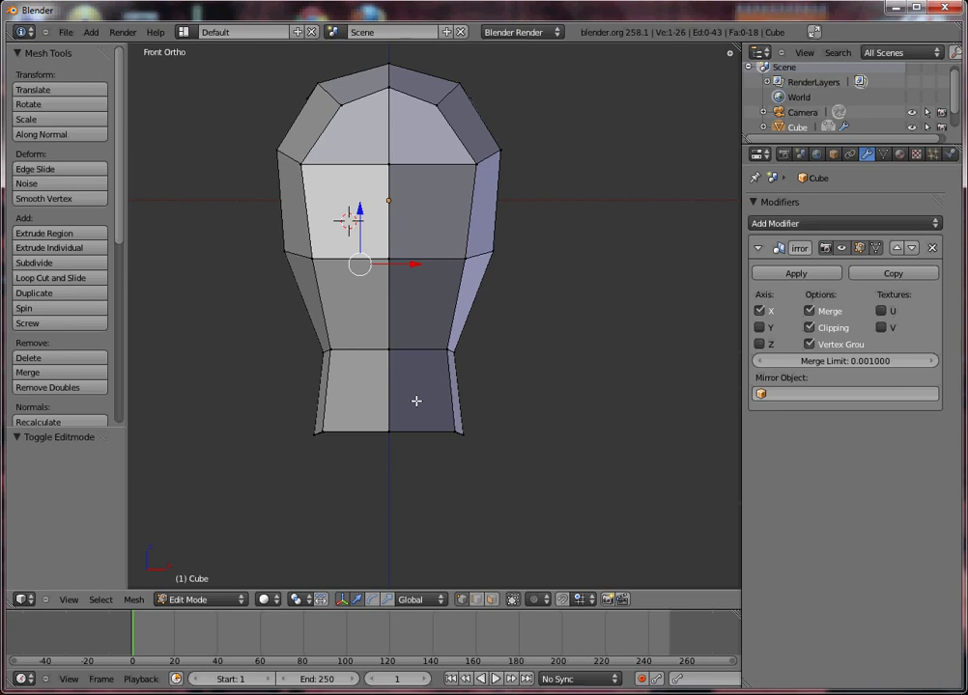
- Deselect everything, switch to face select mode and select the lower front face
key(a)
middle_drag(417, 400, 313, 325)
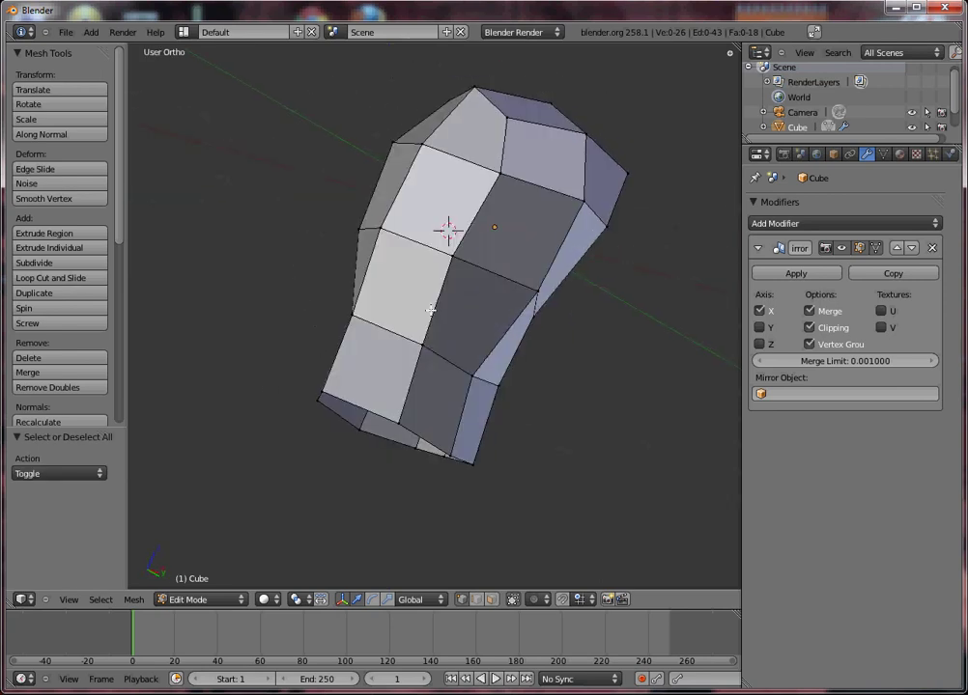
key(ctrl+Tab)
click(415, 338)
right_click(385, 296)
- Extrude the lower front face, shrink it, move it forward and tilt it about -15 degrees
key(KP_3)
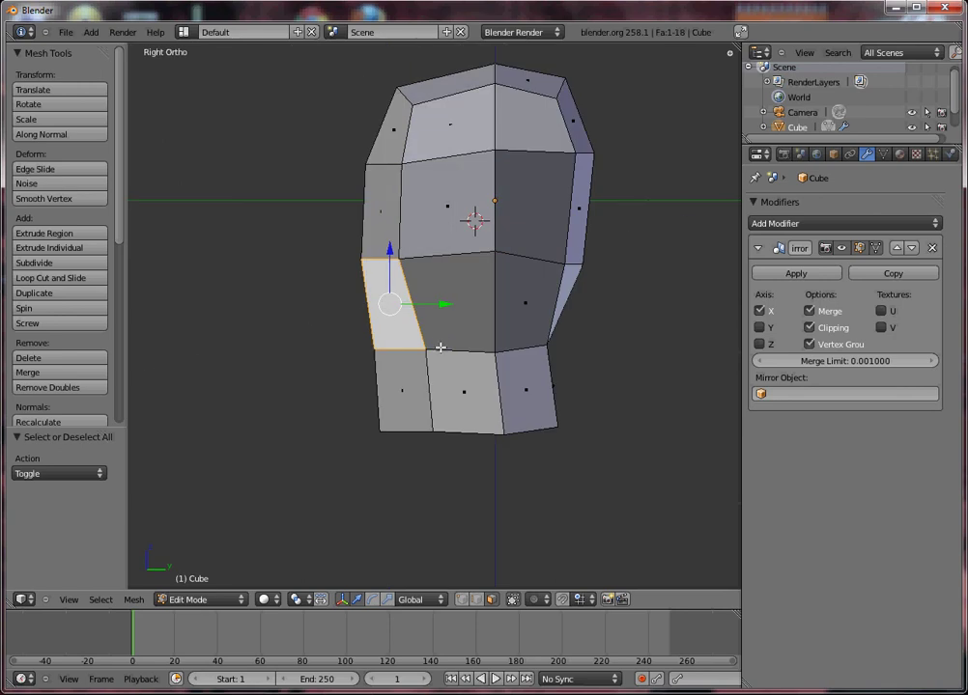
key(e)
click(372, 365)
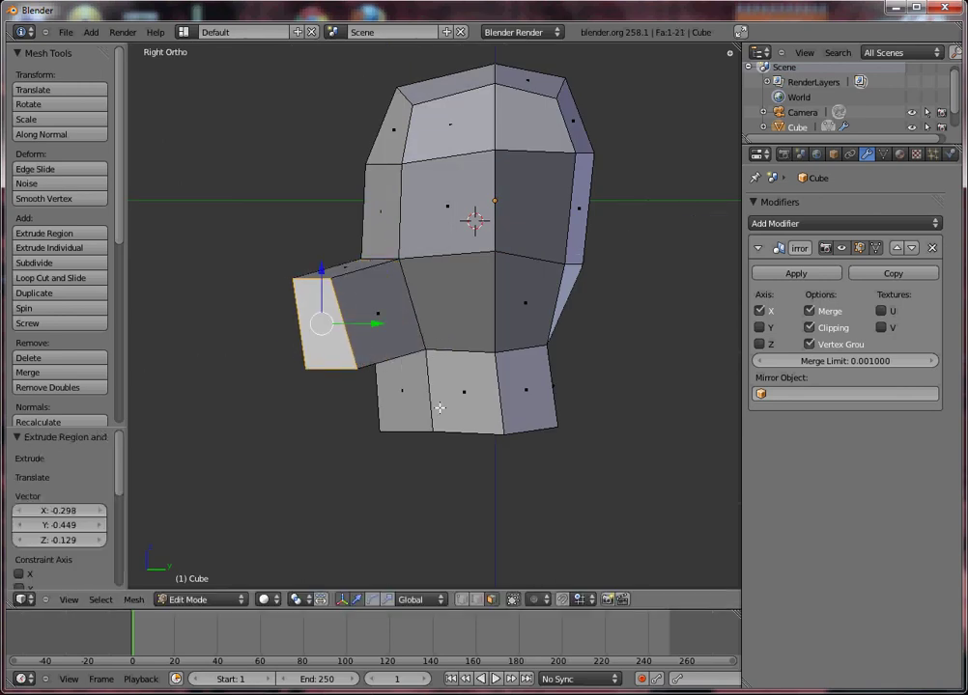
key(s)
click(393, 396)
key(g)
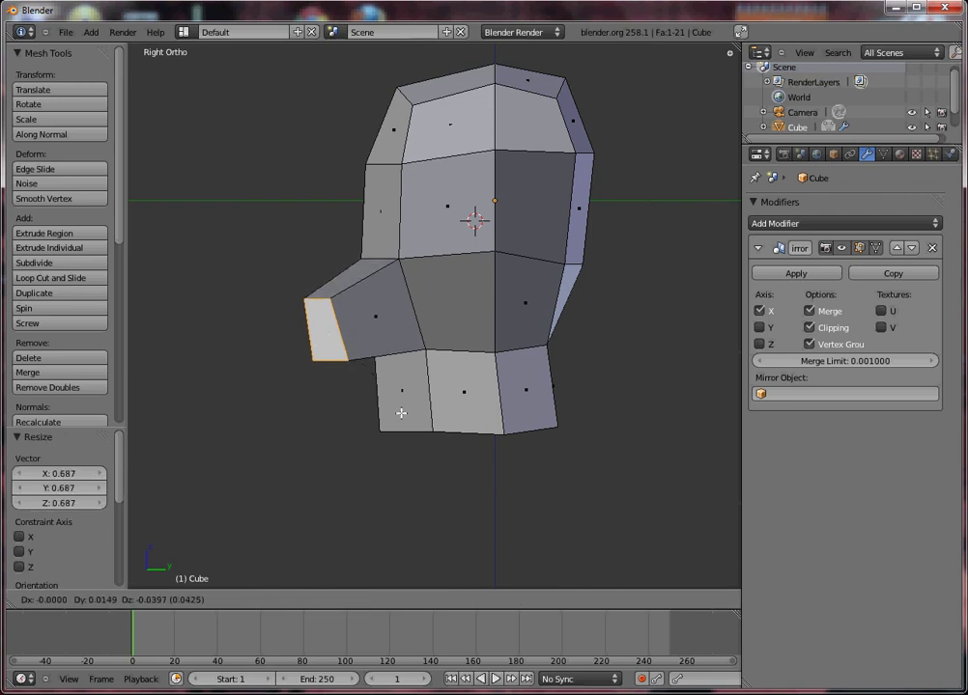
click(417, 411)
key(r)
click(429, 400)
- Enlarge the snout face slightly and return to Object Mode to view the jaw
key(s)
click(432, 406)
middle_drag(432, 405, 442, 306)
key(KP_1)
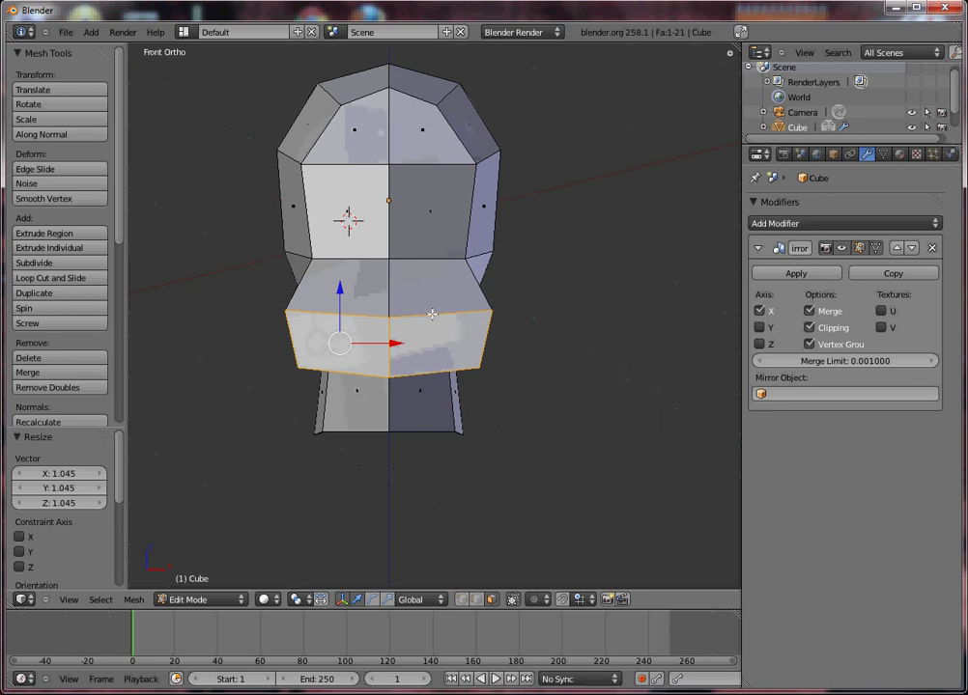
key(Tab)
middle_drag(503, 363, 526, 356)
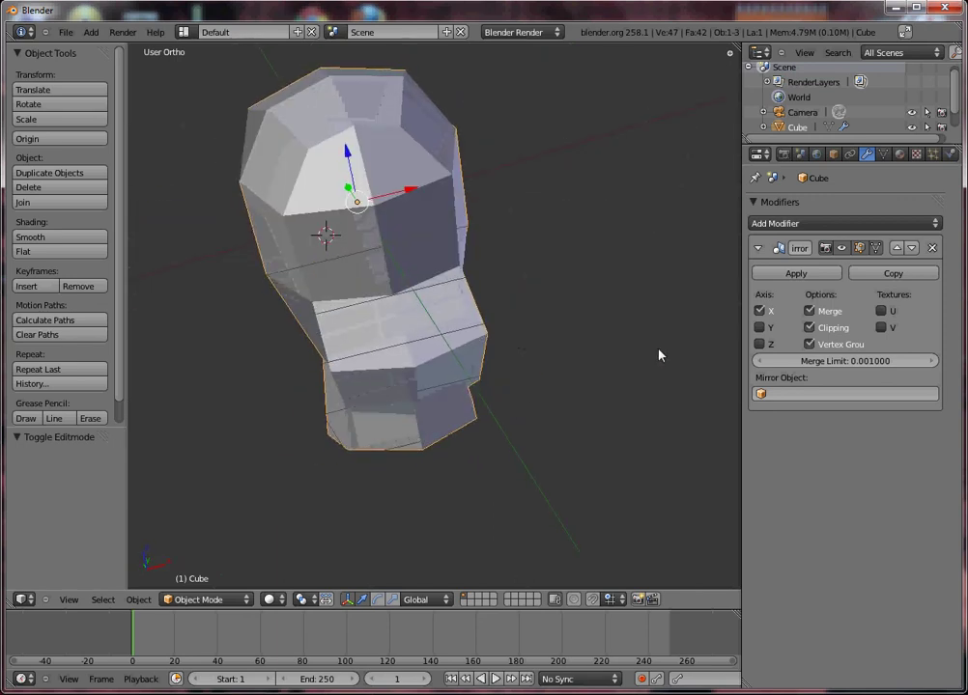
- Add a Subdivision Surface modifier, apply Smooth shading and set View subdivisions to 2
click(858, 223)
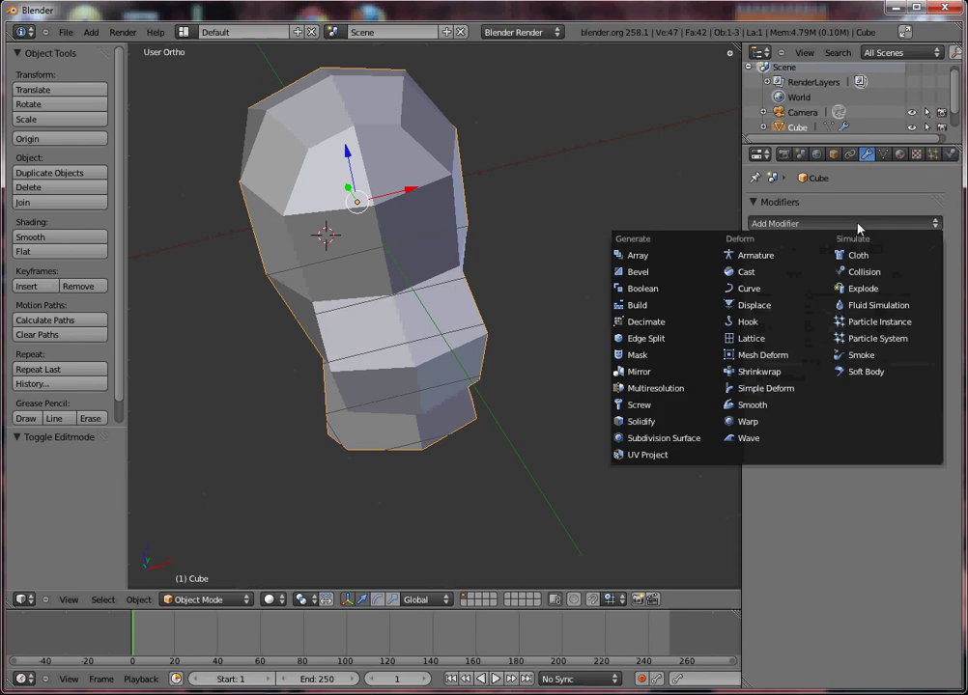
click(695, 439)
middle_drag(449, 432, 399, 377)
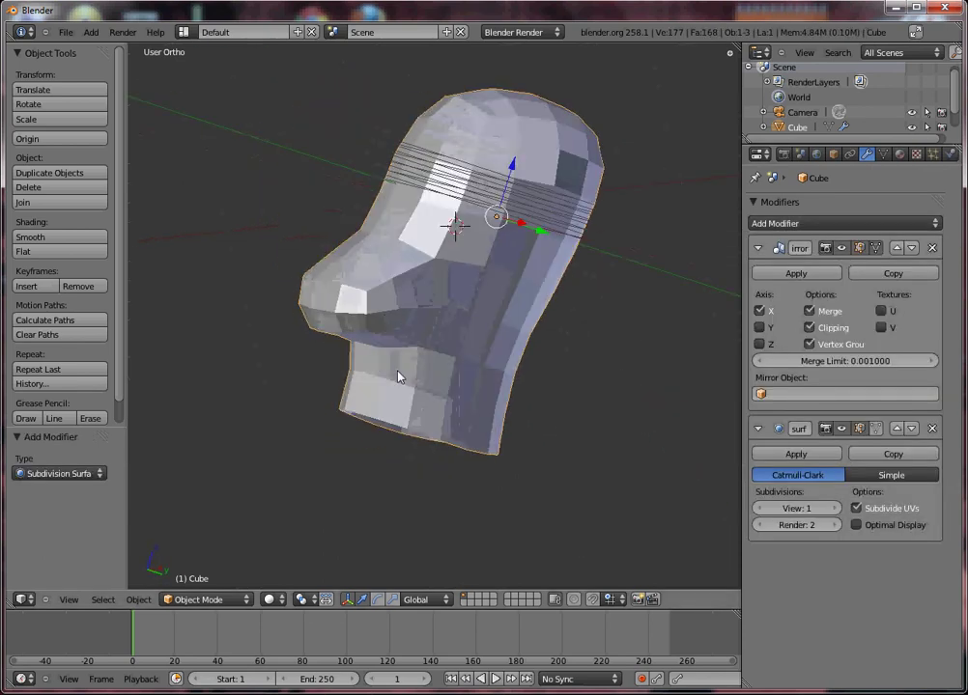
click(60, 237)
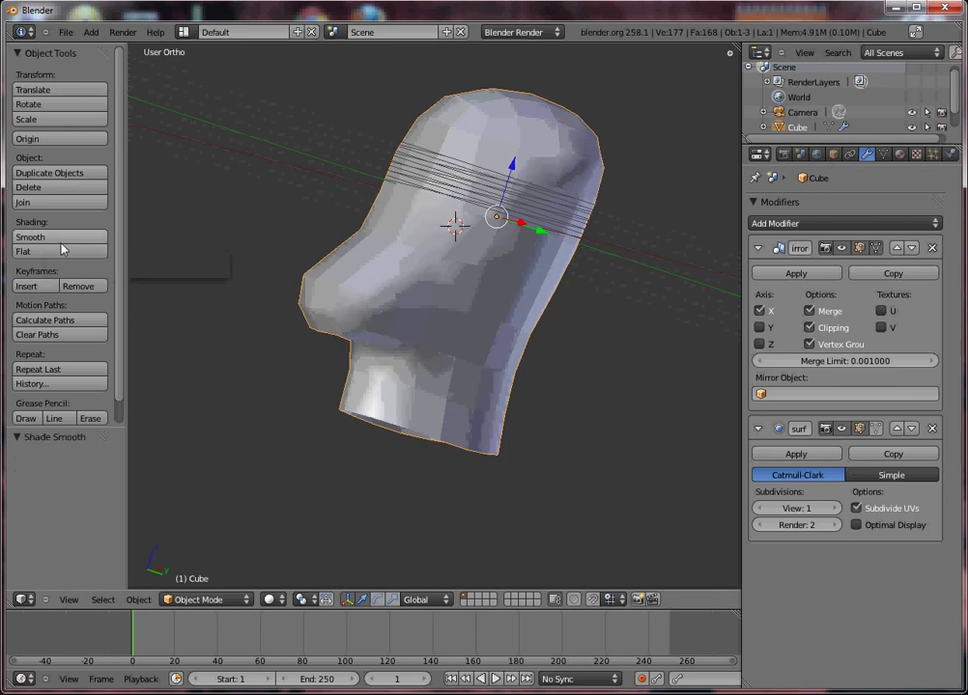
middle_drag(240, 196, 483, 348)
click(835, 508)
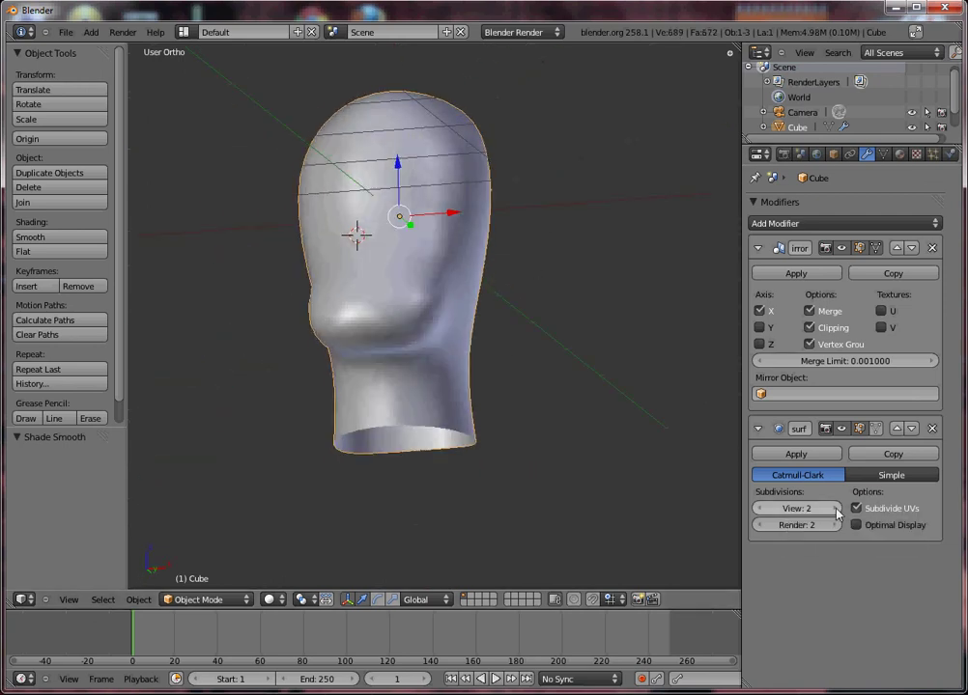
middle_drag(396, 328, 380, 403)
key(KP_1)
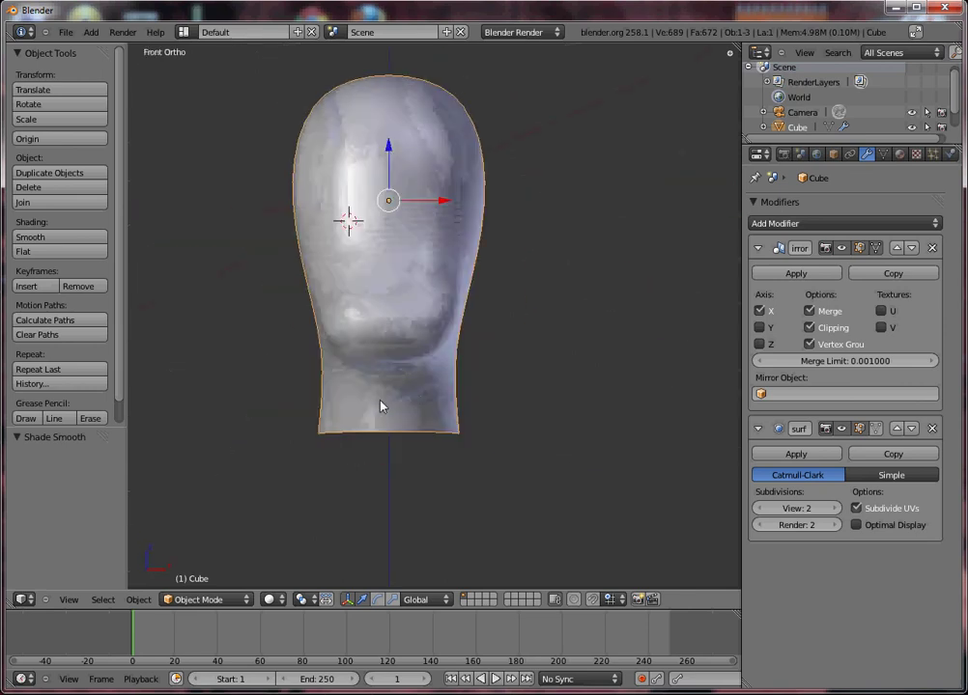
key(Tab)
- Select the face loop across the eyes and extrude it in place
alt+right_click(421, 268)
middle_drag(529, 299, 506, 341)
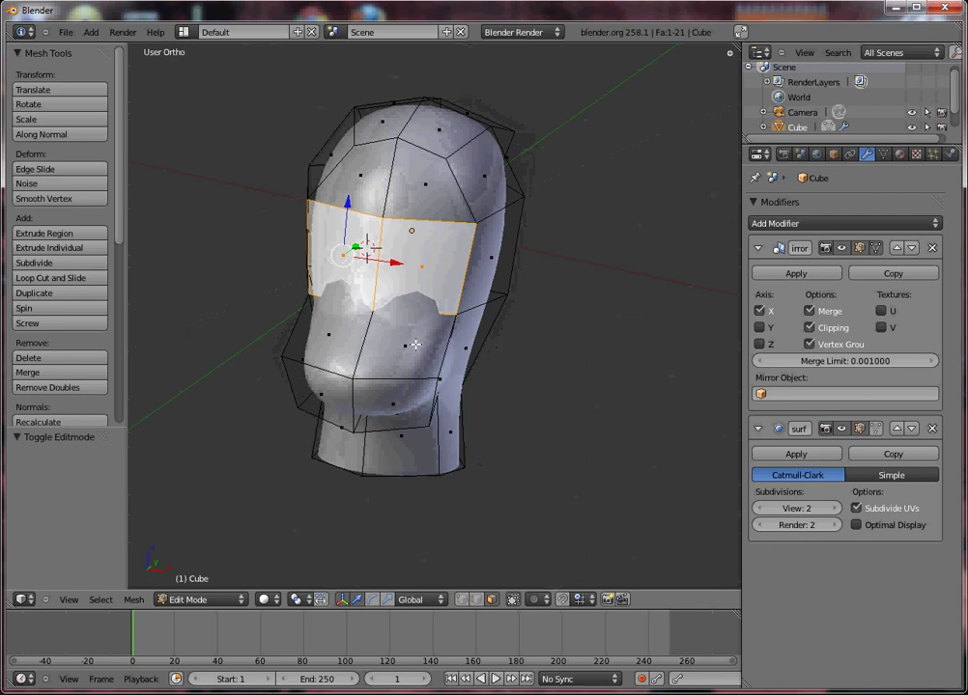
middle_drag(415, 345, 410, 276)
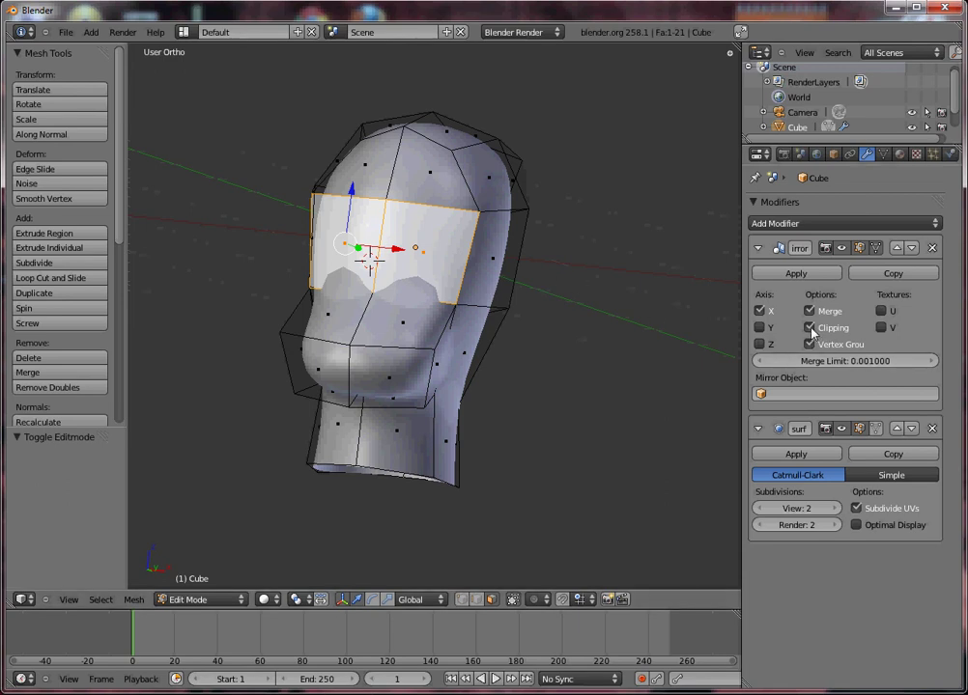
middle_drag(608, 318, 448, 342)
key(e)
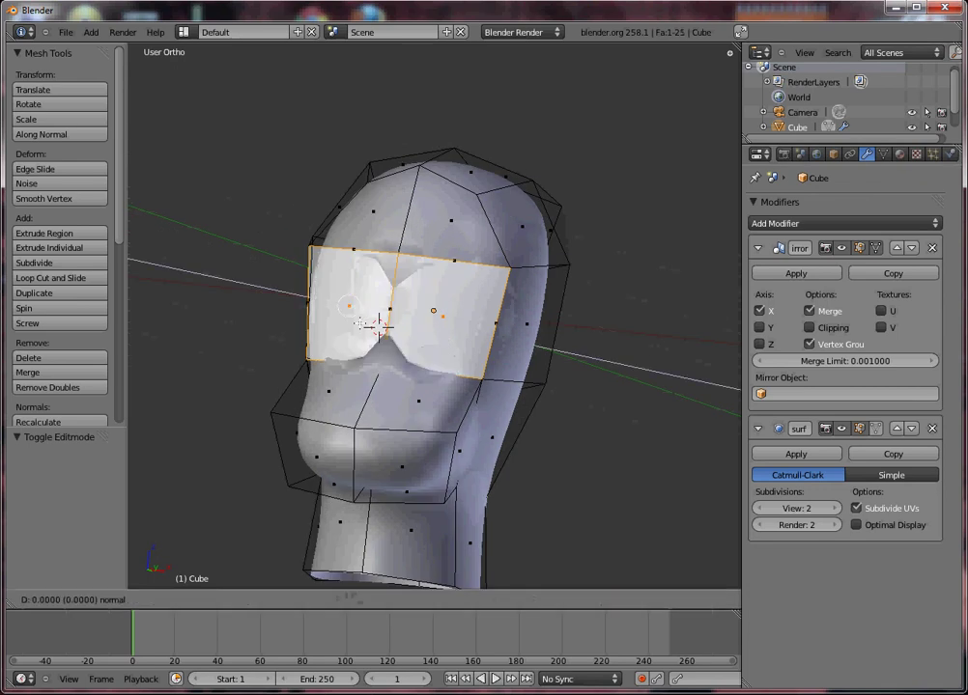
right_click(358, 322)
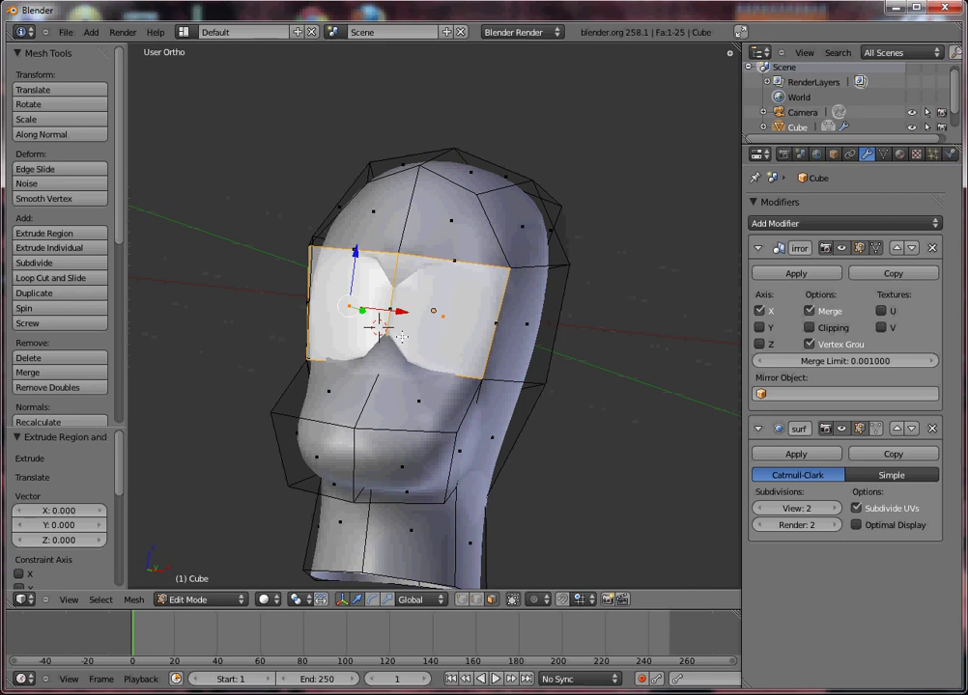
key(ctrl+z)
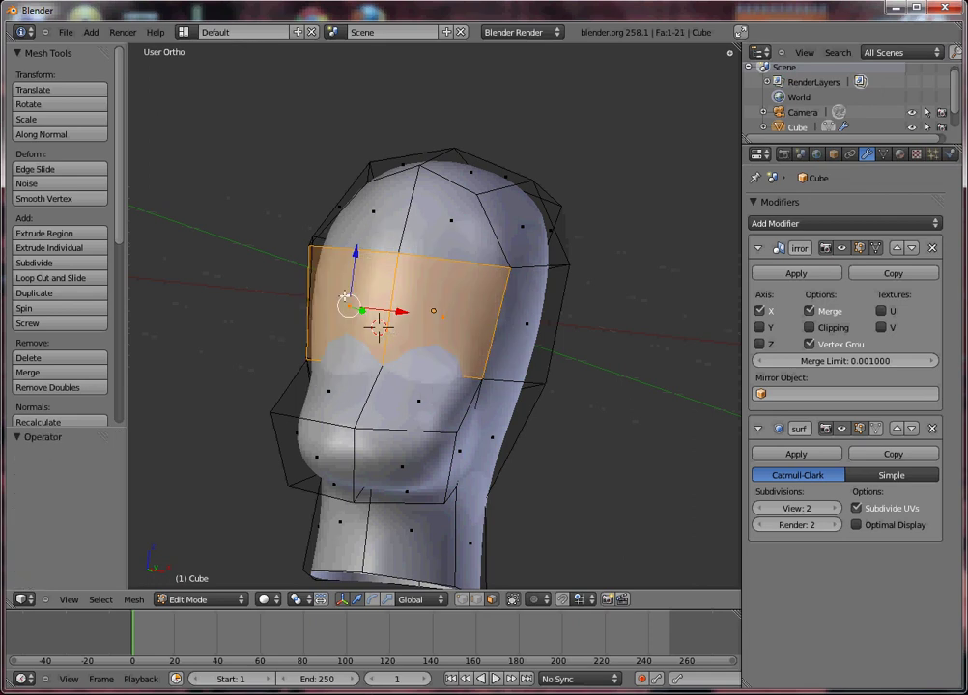
key(e)
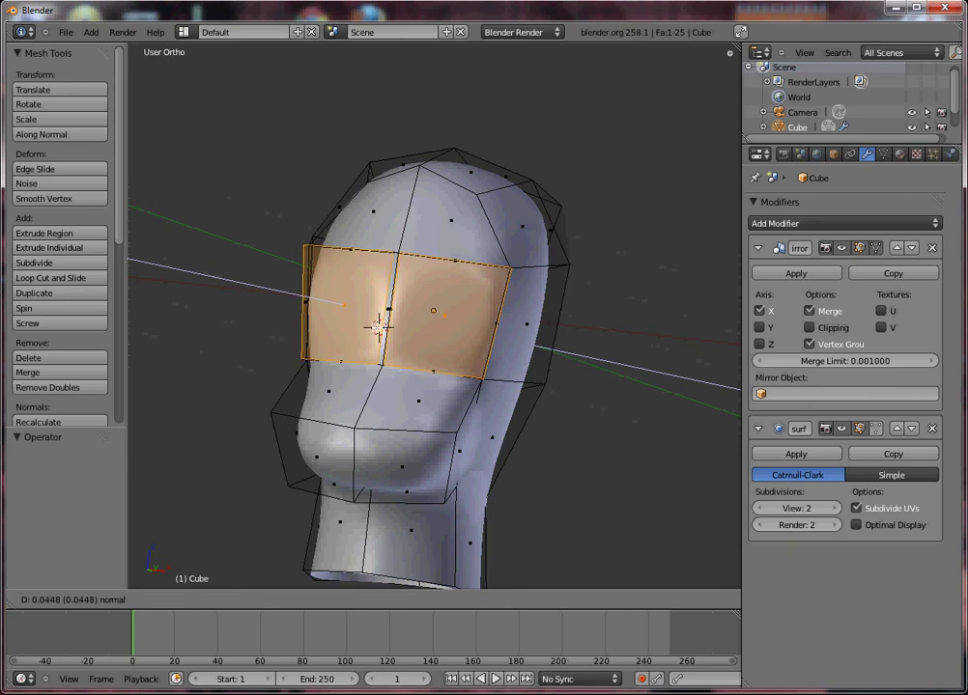
click(406, 351)
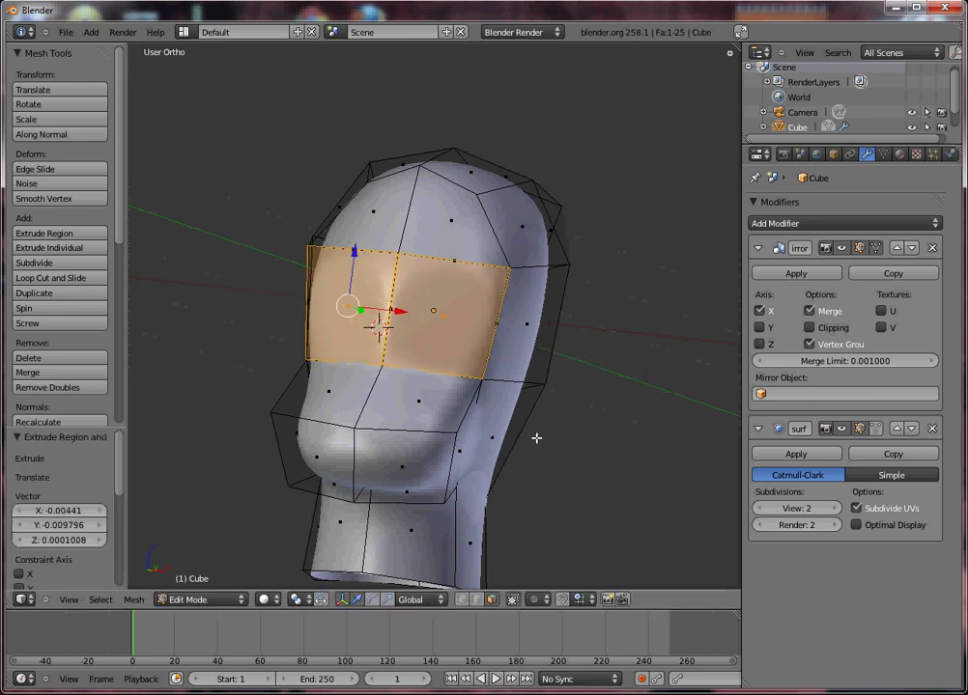
- Scale the eye faces to 0.54 and enable Clipping on the Mirror modifier
key(s)
click(451, 375)
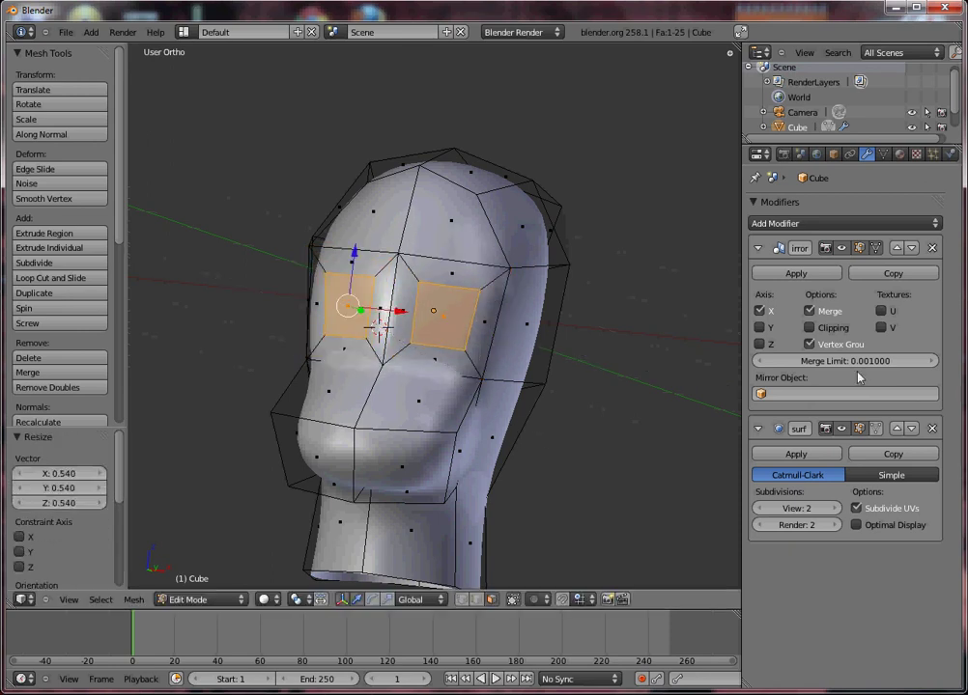
click(809, 327)
middle_drag(512, 405, 448, 385)
key(KP_1)
key(KP_3)
- Extrude the eye faces inward into sockets and return to Object Mode
key(e)
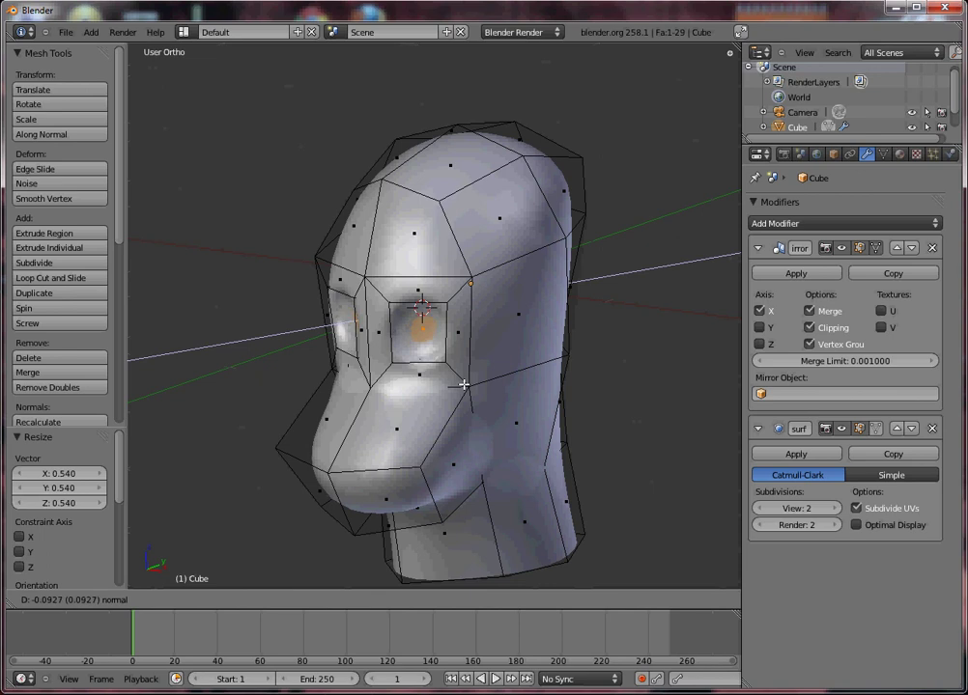
click(464, 385)
mouse_move(471, 395)
middle_down()
mouse_move(357, 364)
mouse_move(469, 383)
mouse_move(395, 389)
mouse_move(549, 363)
middle_up()
key(z)
key(Tab)
key(z)
middle_drag(467, 382, 431, 343)
- From the front view, enter Edit Mode on the smoothed head's cage around the eyes and snout
key(KP_1)
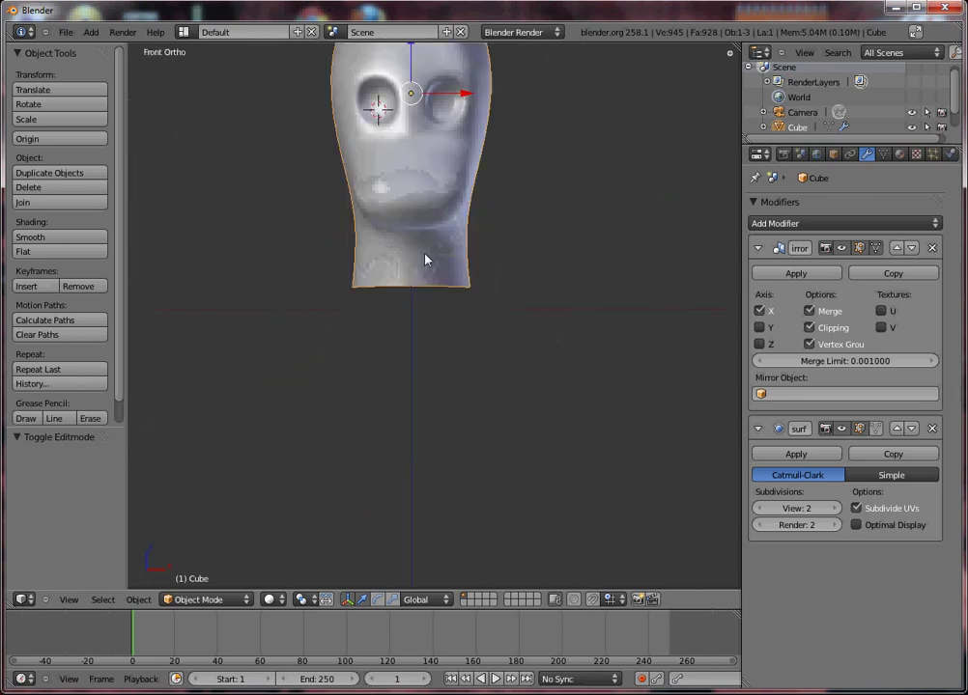
key(Tab)
middle_drag(423, 315, 425, 359)
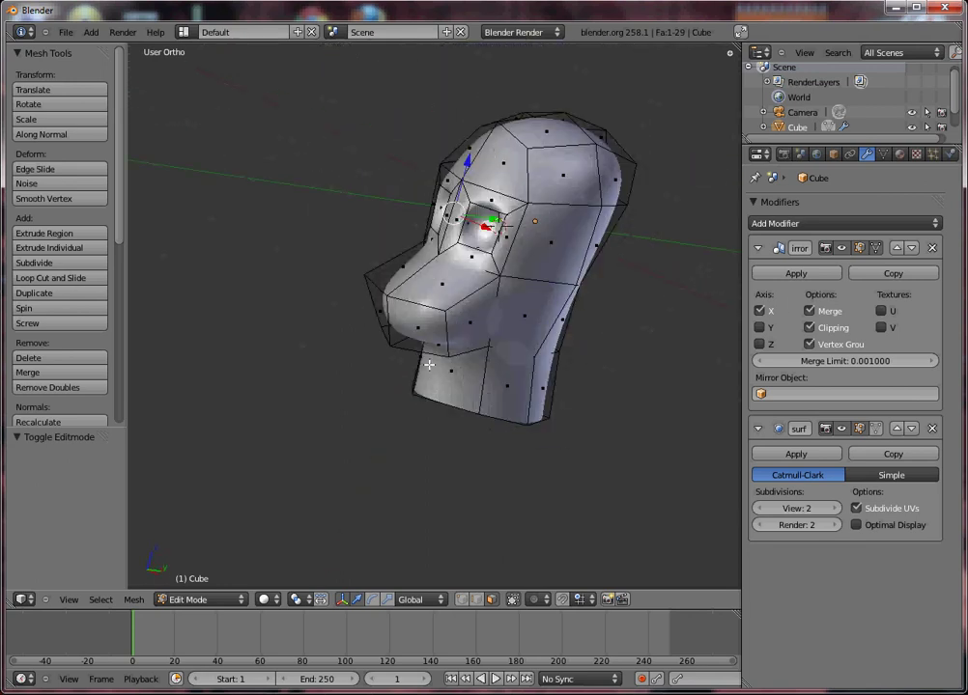